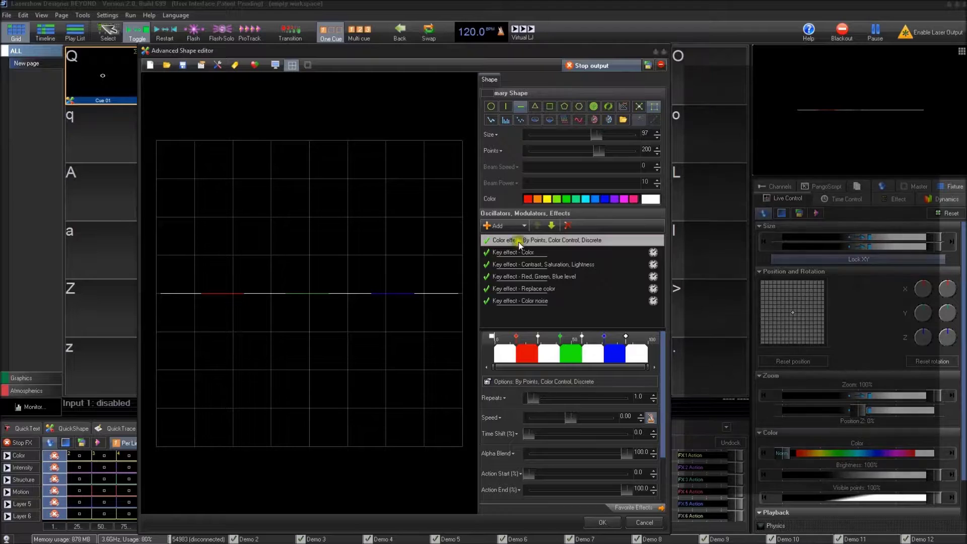
left_click(514, 226)
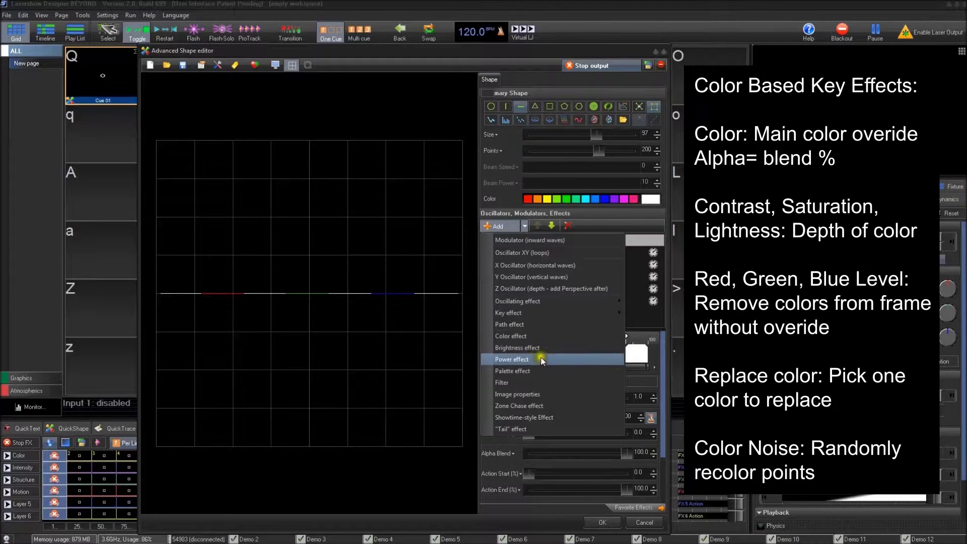
left_click(541, 338)
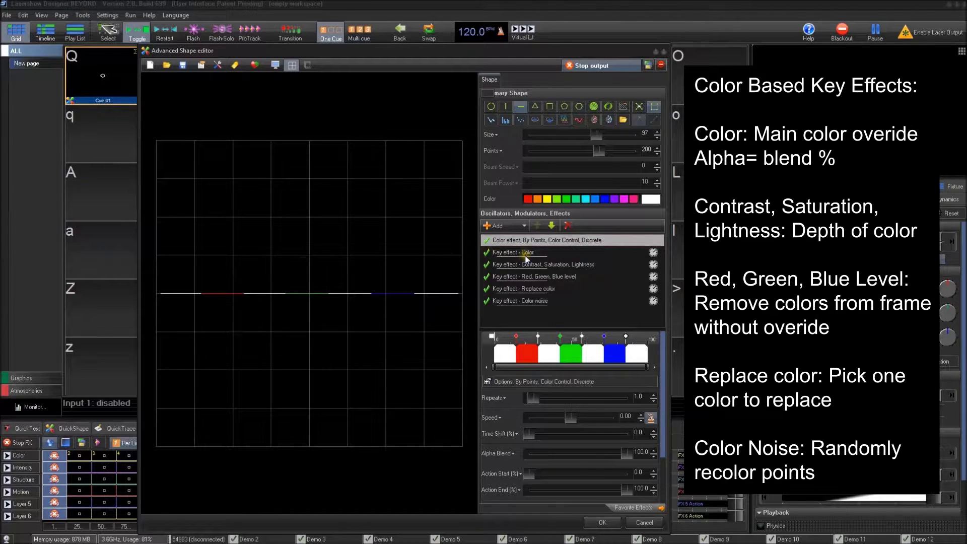
Override the line's colors with white using the Color key effect, and compare the line with that effect off and on
left_click(551, 252)
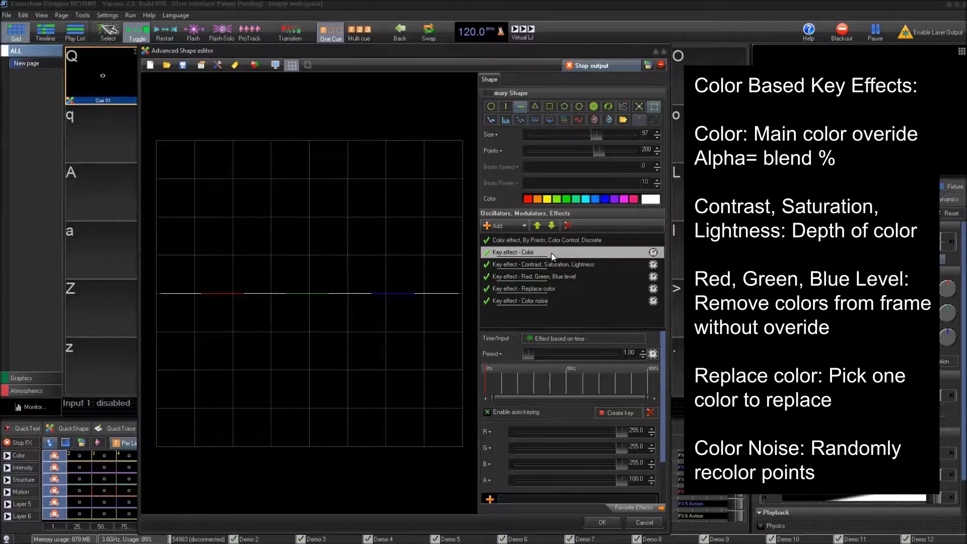
mouse_move(620, 434)
left_mouse_down()
mouse_move(542, 426)
mouse_move(631, 435)
mouse_move(518, 458)
mouse_move(622, 449)
mouse_move(627, 428)
left_mouse_up()
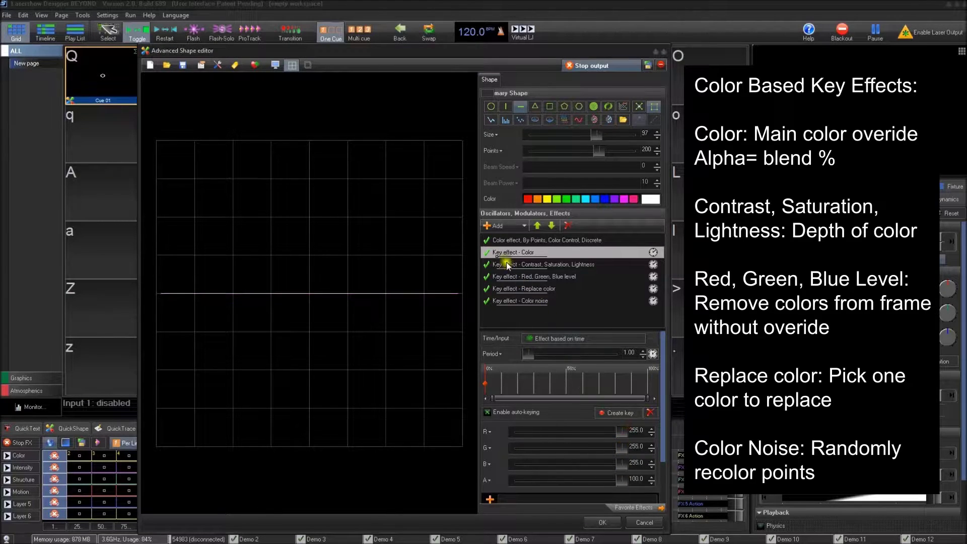
left_click(486, 253)
left_click(487, 252)
left_click(570, 453)
Lower the Color key effect's alpha and restore it to 100, and delete its key at 0%
mouse_move(624, 485)
left_mouse_down()
mouse_move(477, 497)
mouse_move(561, 483)
mouse_move(455, 470)
mouse_move(554, 464)
mouse_move(615, 487)
mouse_move(481, 475)
mouse_move(429, 348)
mouse_move(516, 479)
mouse_move(609, 496)
left_mouse_up()
mouse_move(625, 448)
left_mouse_down()
mouse_move(540, 458)
mouse_move(457, 446)
mouse_move(546, 426)
mouse_move(496, 432)
mouse_move(565, 448)
mouse_move(510, 455)
mouse_move(549, 456)
mouse_move(618, 447)
mouse_move(574, 433)
mouse_move(622, 431)
left_mouse_up()
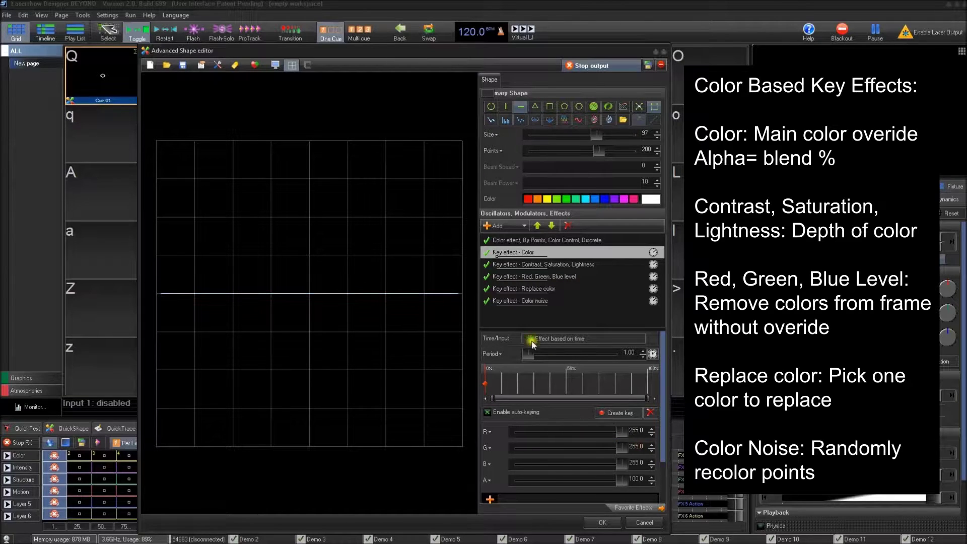
left_click_drag(619, 483, 450, 495)
left_click_drag(515, 484, 642, 503)
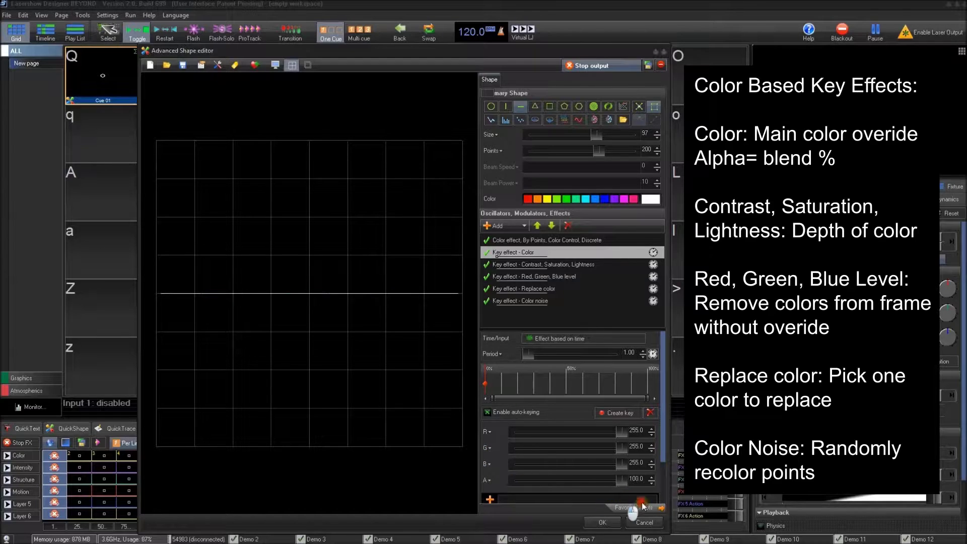
right_click(489, 386)
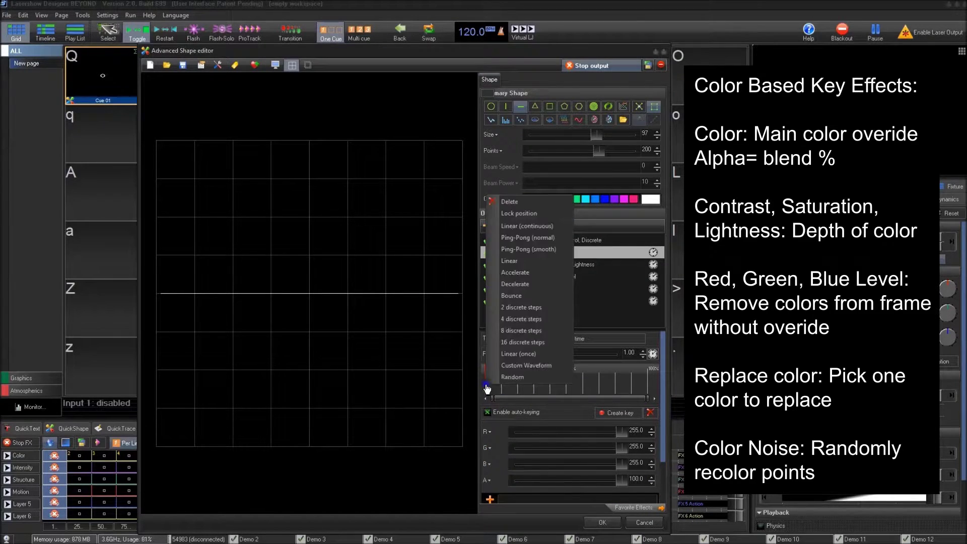
left_click(536, 208)
Raise the contrast of the Contrast, Saturation, Lightness key effect to 255 and reset it to 0
left_click(544, 264)
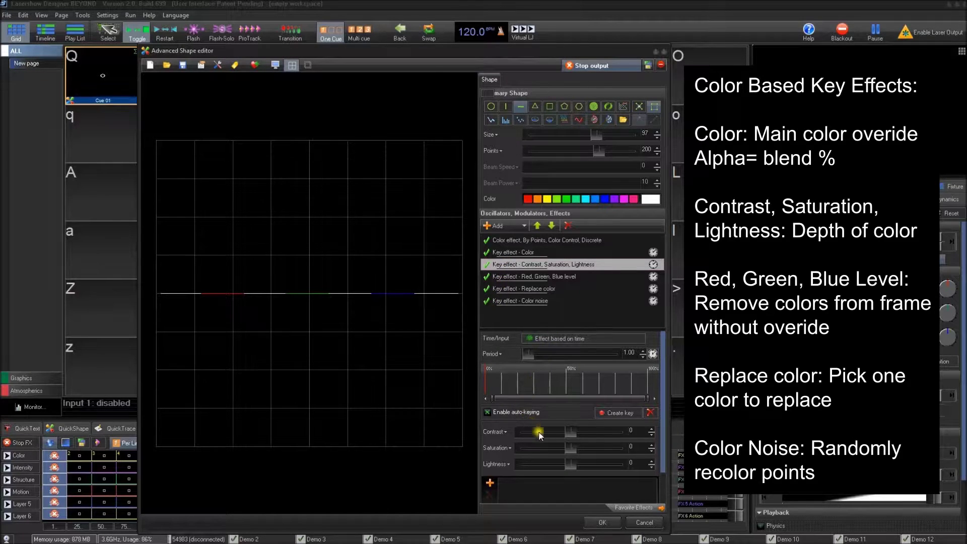
mouse_move(570, 434)
left_mouse_down()
mouse_move(484, 433)
mouse_move(576, 445)
mouse_move(568, 437)
left_mouse_up()
left_click_drag(571, 432, 619, 430)
left_click(630, 438)
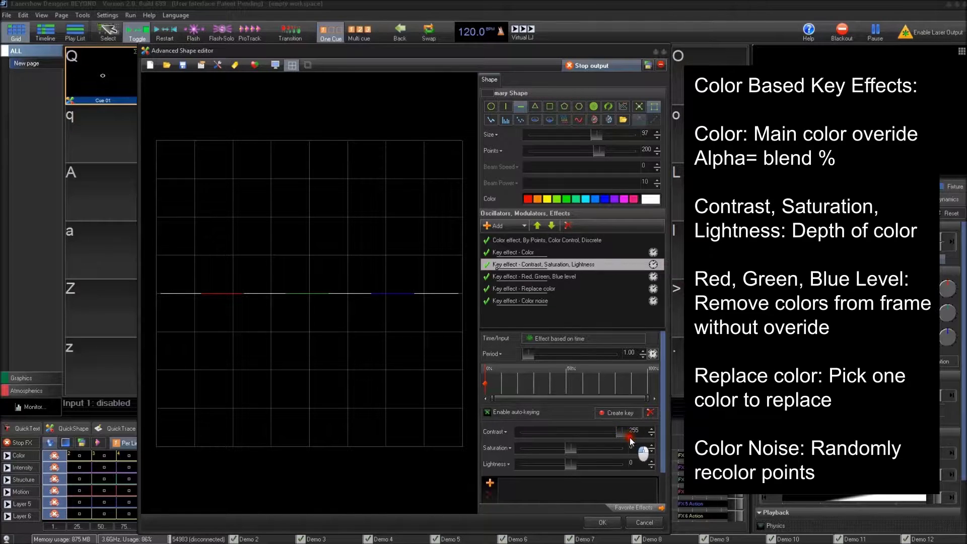
left_click_drag(631, 441, 576, 440)
right_click(529, 432)
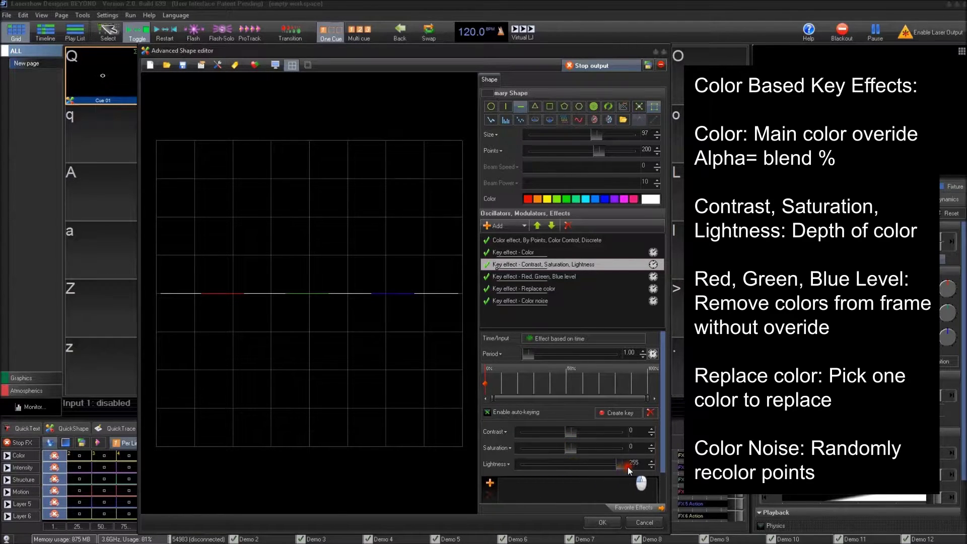
Vary the lightness and try a contrast of 70, returning both values to 0
mouse_move(568, 465)
left_mouse_down()
mouse_move(525, 485)
mouse_move(560, 484)
mouse_move(544, 469)
mouse_move(515, 468)
mouse_move(562, 469)
left_mouse_up()
left_click_drag(568, 466, 576, 468)
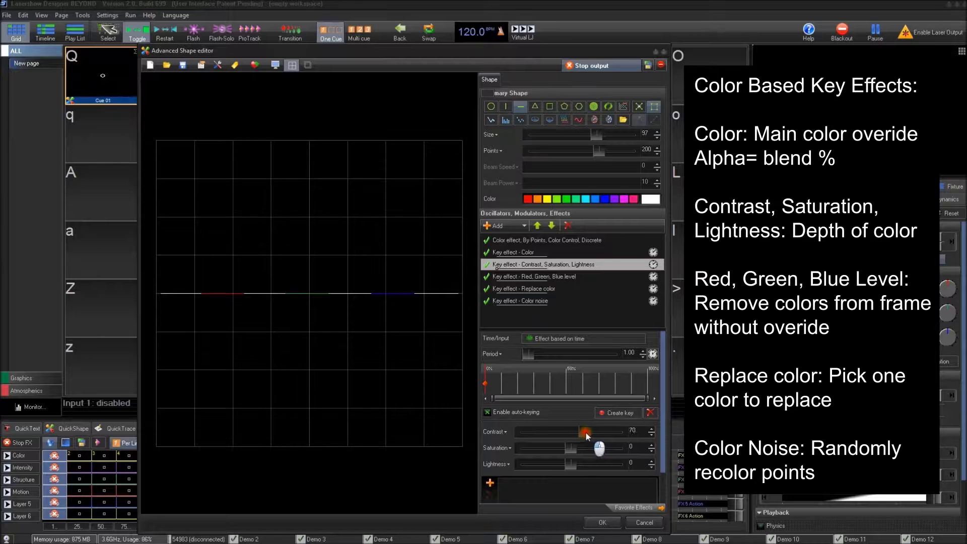
left_click_drag(585, 431, 571, 431)
Return to the key at 0% and disable the Contrast, Saturation, Lightness key effect
left_click(565, 380)
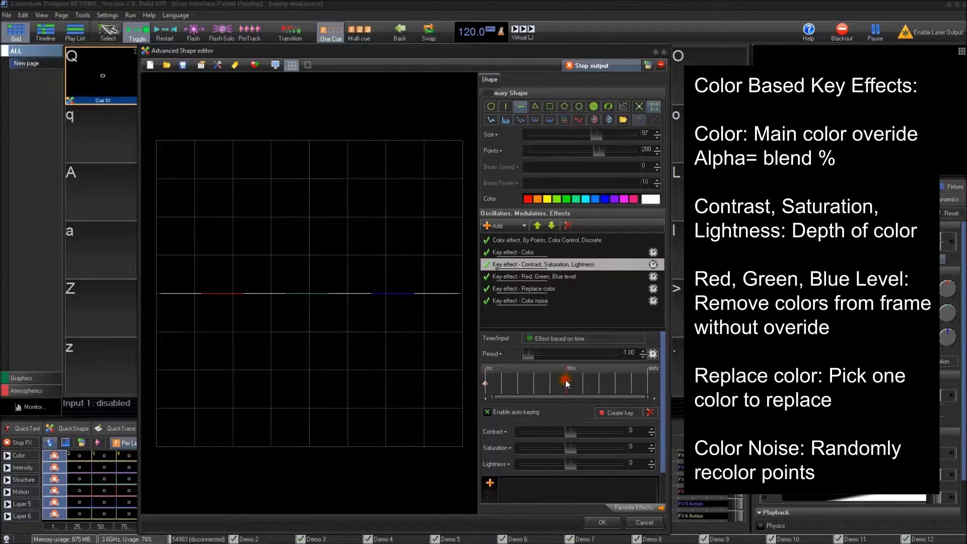
left_click(489, 381)
left_click(547, 277)
left_click(527, 265)
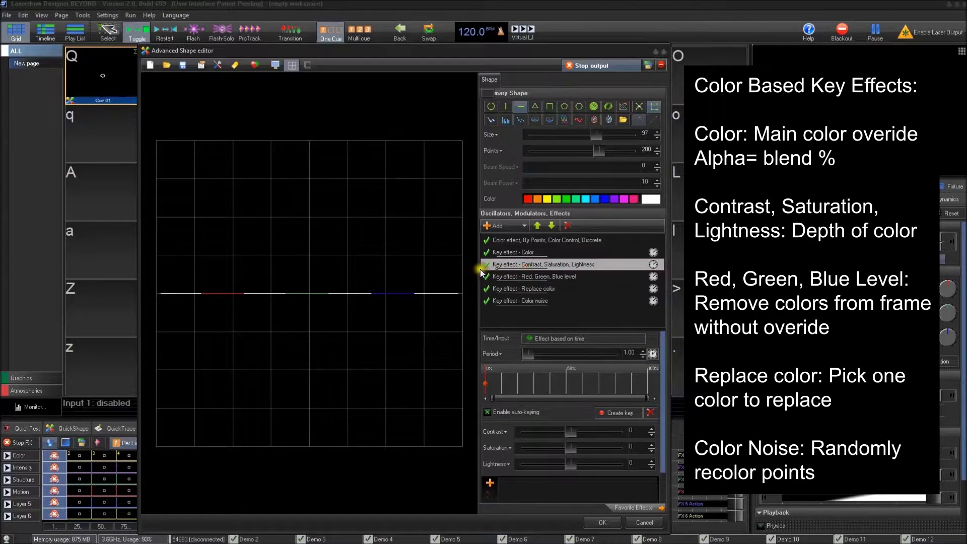
Lower the red and blue levels of the Red, Green, Blue level key effect, and reset its levels to 0
left_click(503, 280)
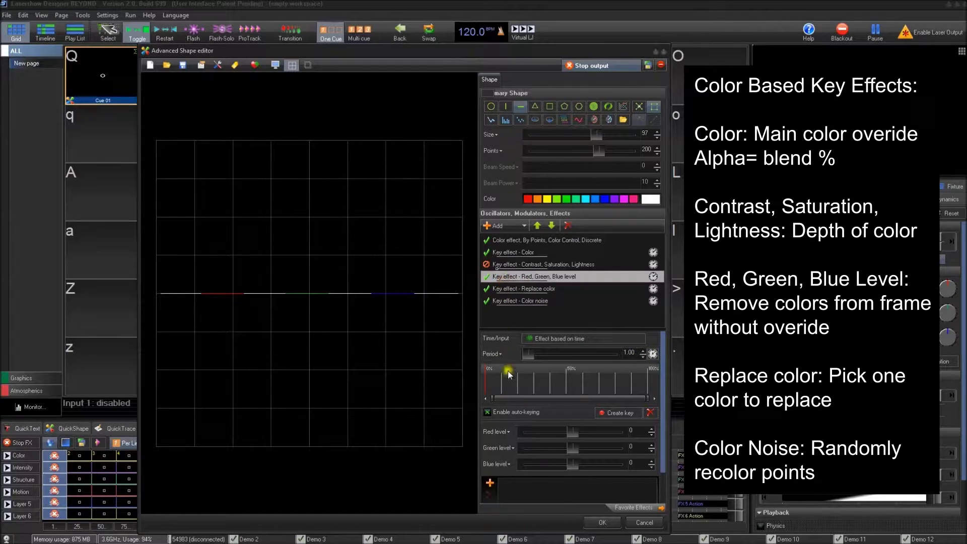
left_click_drag(570, 432, 470, 468)
left_click_drag(573, 464, 519, 471)
right_click(570, 466)
right_click(573, 450)
right_click(577, 433)
Raise the red level to 255 and check the effect on the line's green segment
left_click(568, 431)
left_click_drag(578, 431, 680, 438)
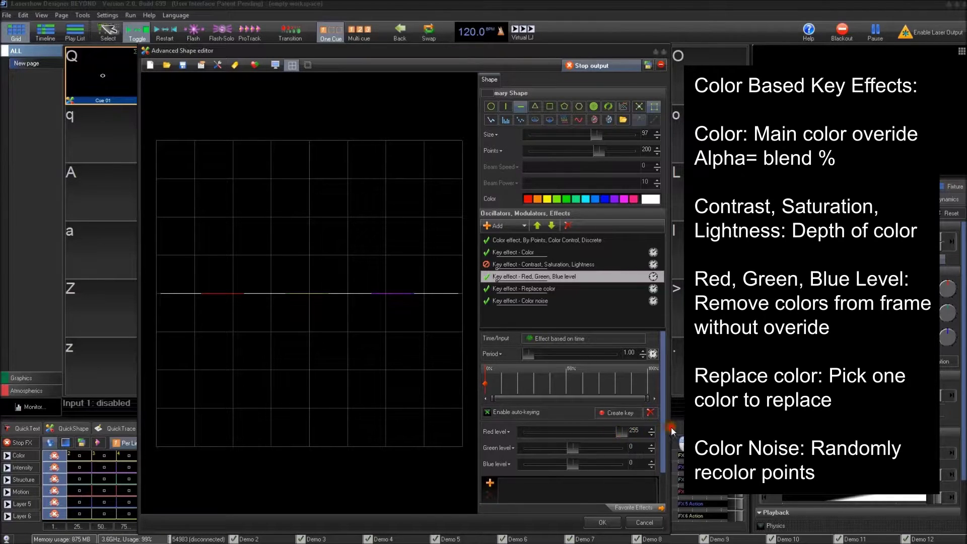
left_click(309, 302)
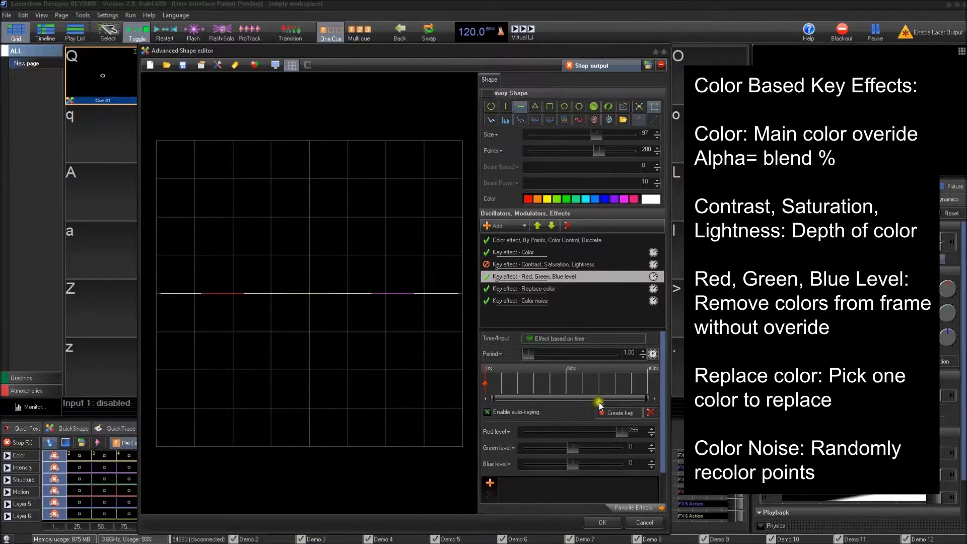
Reset the red level, try a green level of -187, and return green to 0
left_click(575, 433)
left_click_drag(557, 431, 536, 448)
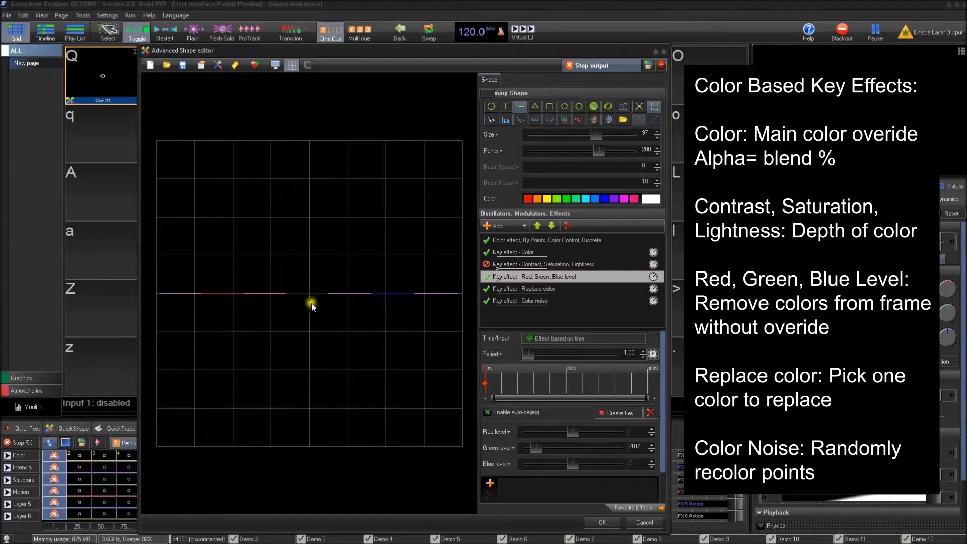
left_click_drag(536, 448, 573, 464)
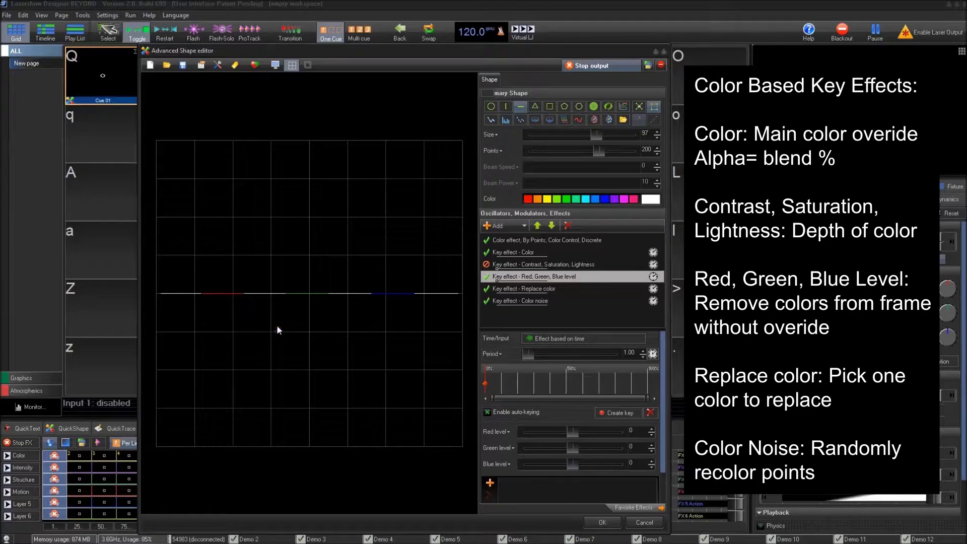
Disable the Red, Green, Blue level effect, and set the Replace color key effect to turn red into magenta
left_click(512, 288)
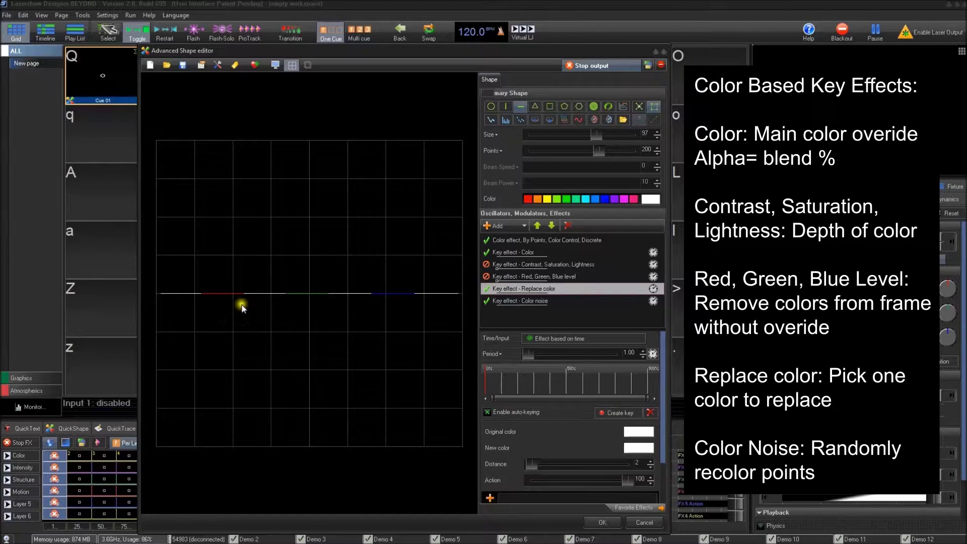
left_click(649, 433)
double_click(409, 228)
left_click(645, 447)
double_click(448, 214)
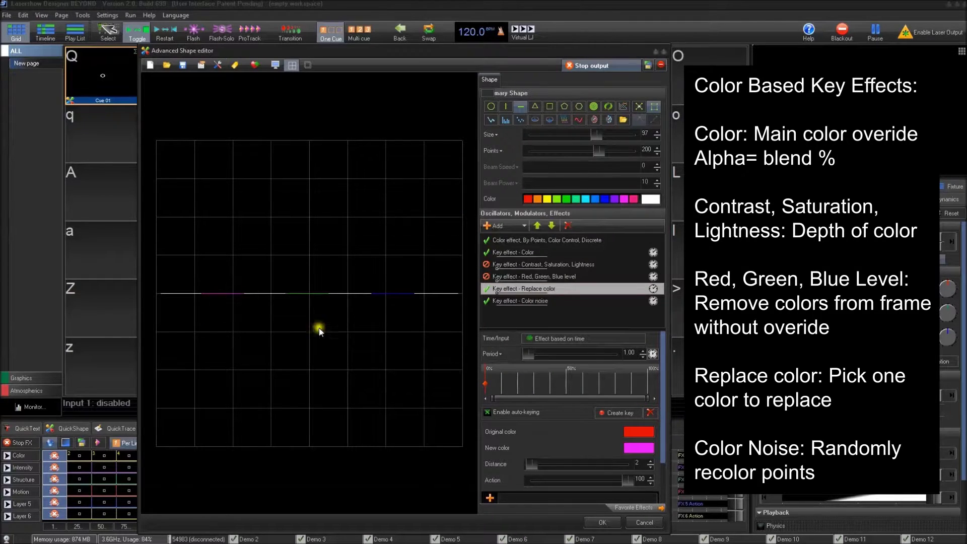
Compare the line with the Replace color key effect switched off and on
left_click(487, 291)
left_click(485, 289)
left_click(485, 289)
Change Replace color's original color to green and finally to blue, and disable that effect
left_click(639, 434)
double_click(383, 219)
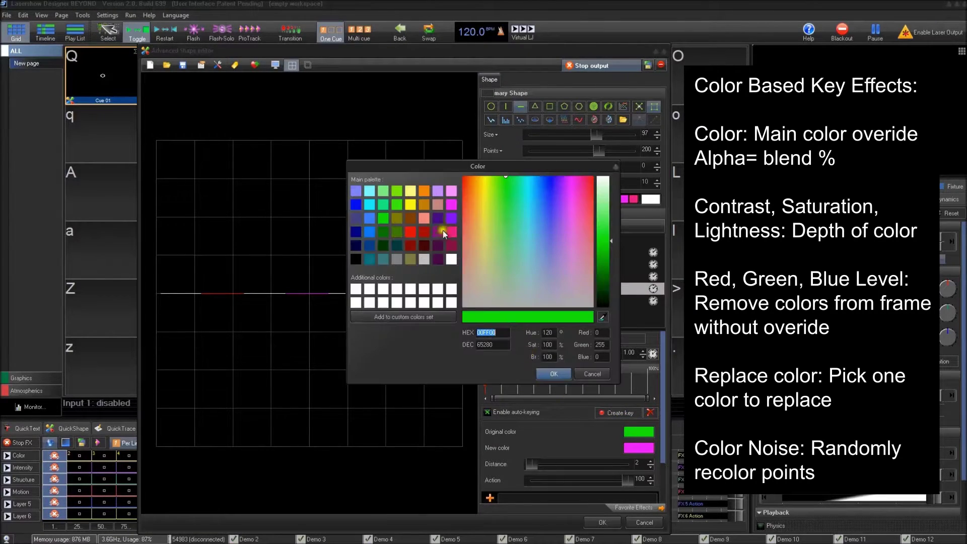
double_click(357, 203)
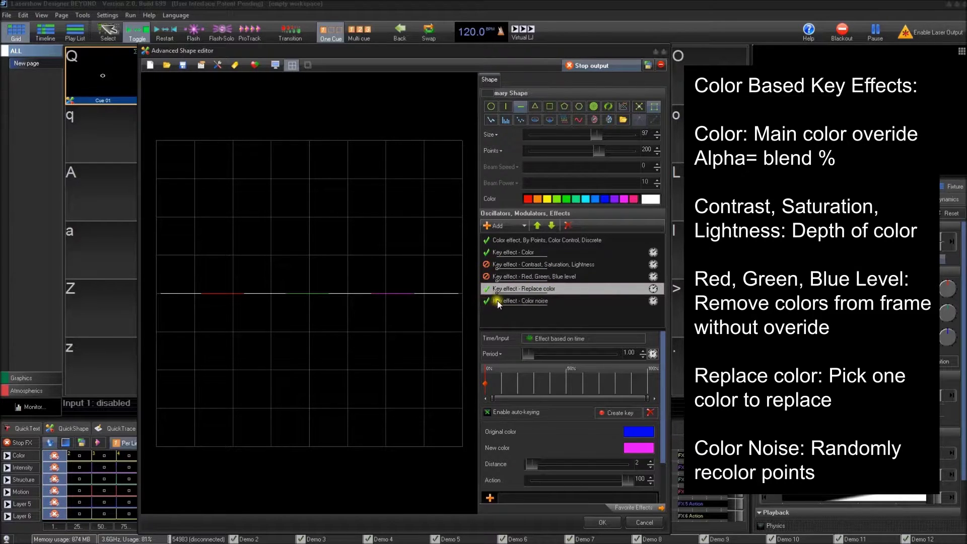
left_click(485, 288)
In the Color noise key effect, set red to 255 and the point number to about 353
left_click(504, 301)
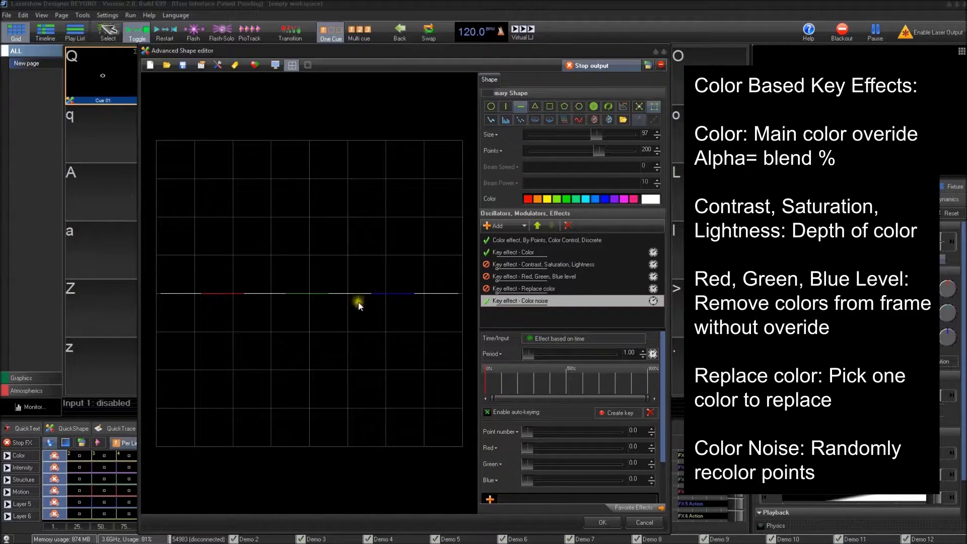
left_click_drag(524, 448, 648, 458)
left_click(527, 433)
left_click_drag(527, 433, 611, 435)
left_click_drag(554, 442, 546, 443)
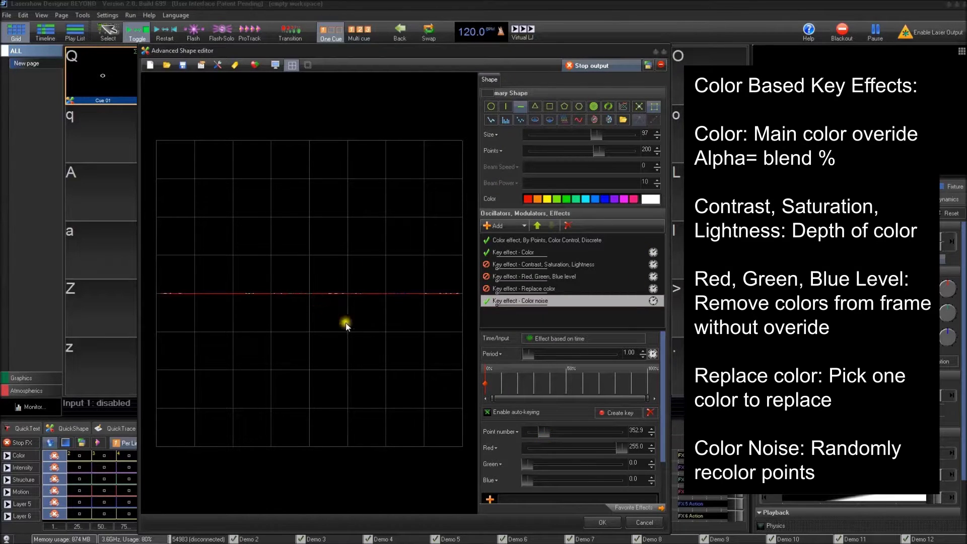
Reduce the Color noise point number to 21.4 and try green at 255, clearing both red and green to 0
left_click_drag(549, 431, 610, 468)
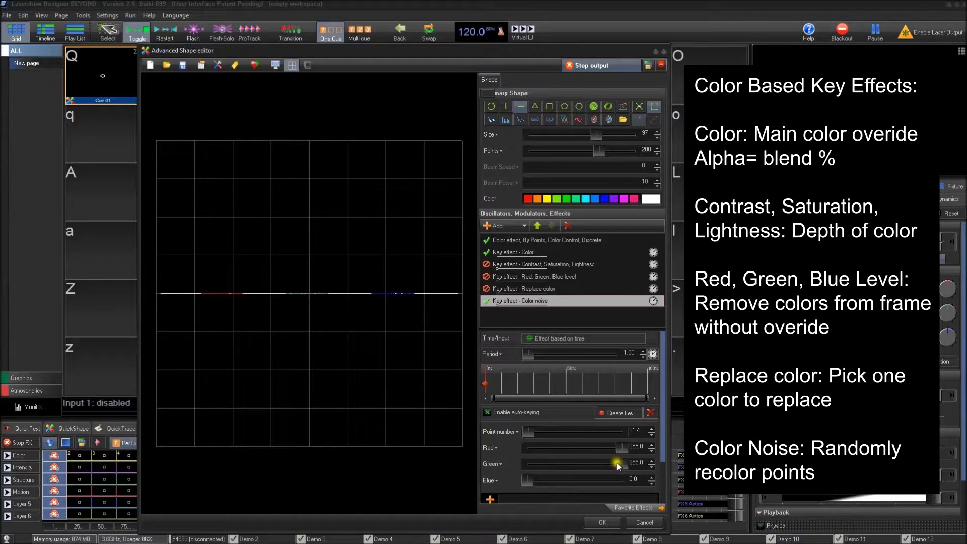
left_click_drag(620, 452, 439, 448)
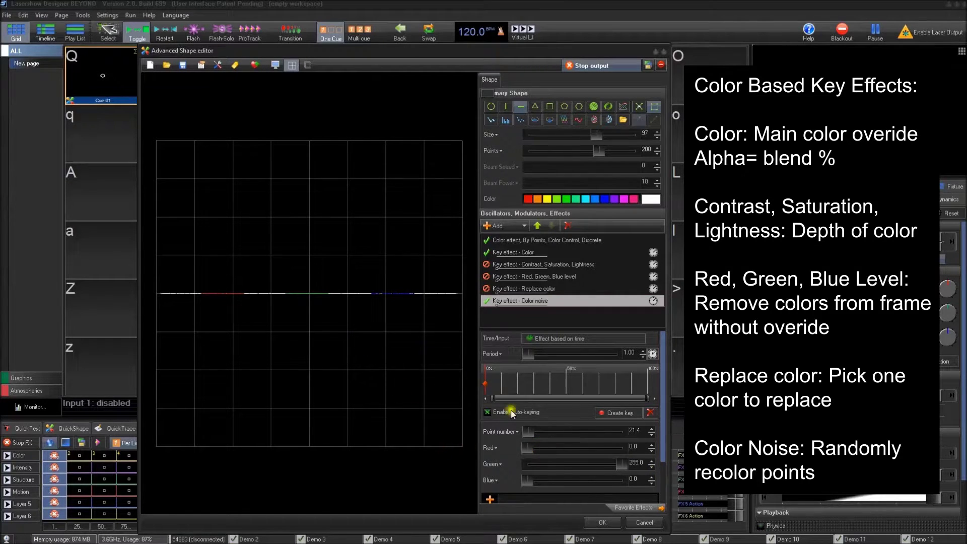
left_click_drag(556, 463, 678, 494)
mouse_move(557, 464)
left_mouse_down()
mouse_move(637, 467)
mouse_move(558, 478)
mouse_move(439, 464)
left_mouse_up()
Return to the Color noise key at 0% and raise its point number to about 342
left_click(507, 386)
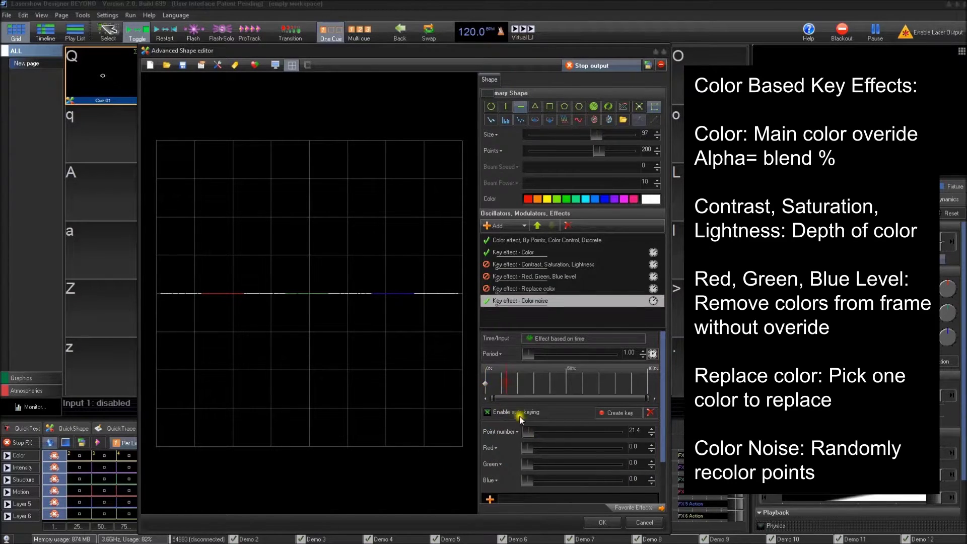
left_click(488, 396)
left_click(485, 387)
left_click_drag(528, 432, 545, 440)
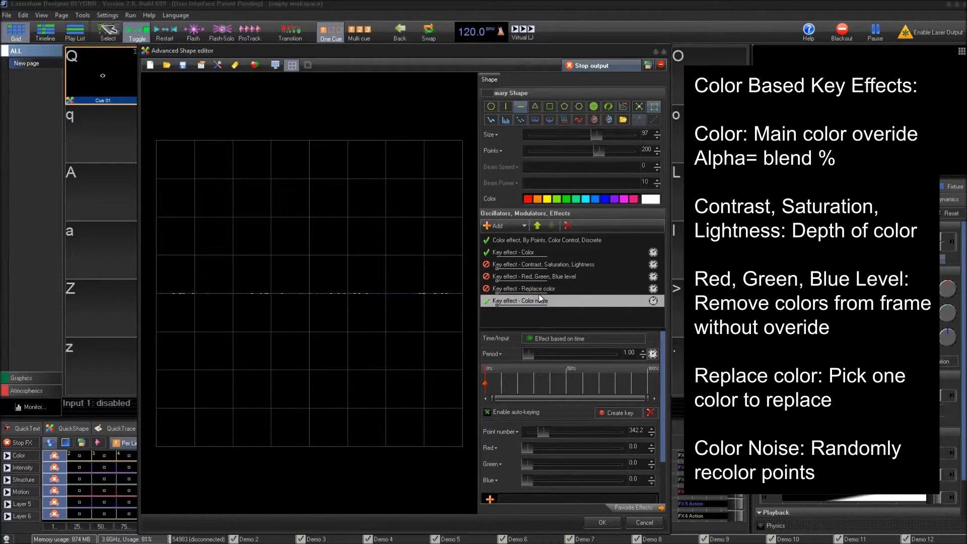
Set the Color noise point number to about 53.5 and its red value to 255
left_click(504, 278)
left_click_drag(544, 432, 531, 429)
left_click_drag(524, 448, 622, 450)
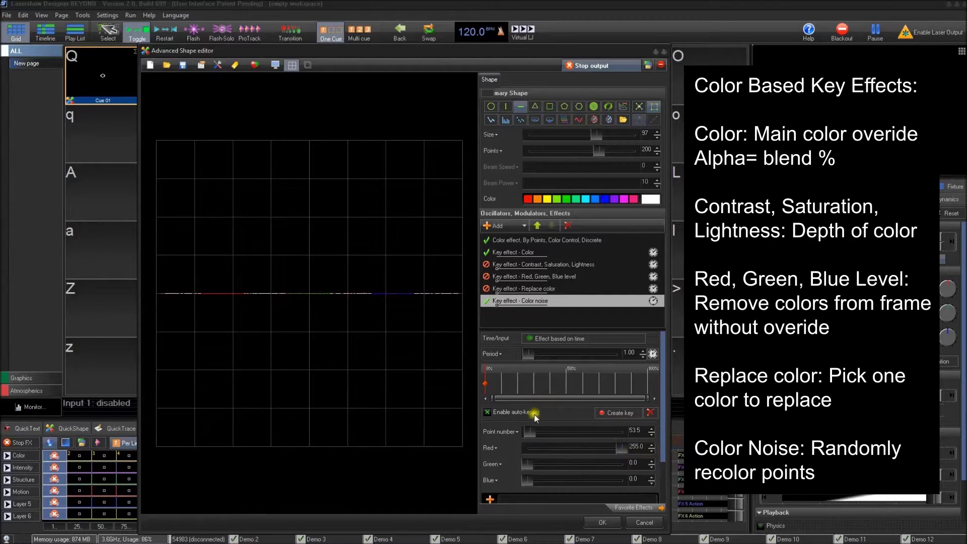
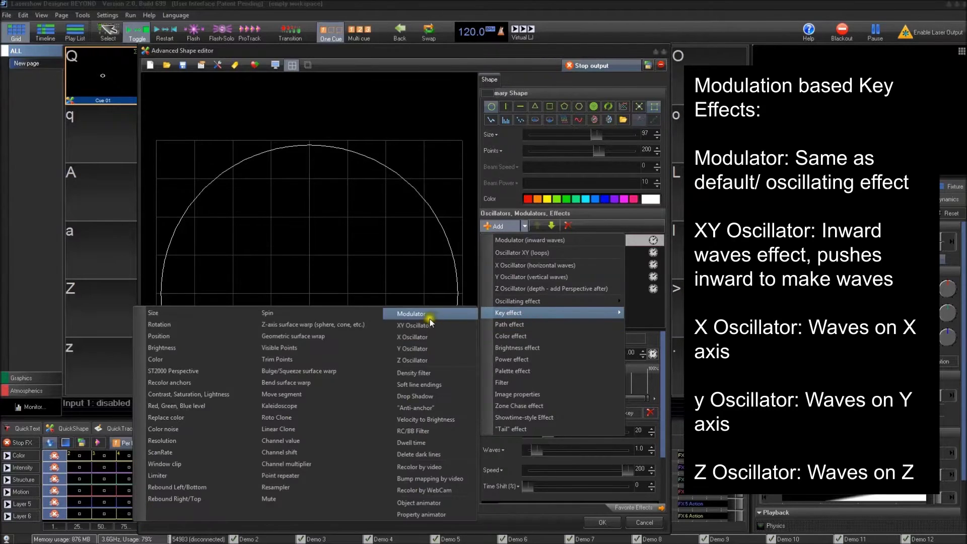
Compare the Modulator key effect with the standard modulator and oscillator effects available to add to the circle
left_click(643, 313)
left_click(513, 241)
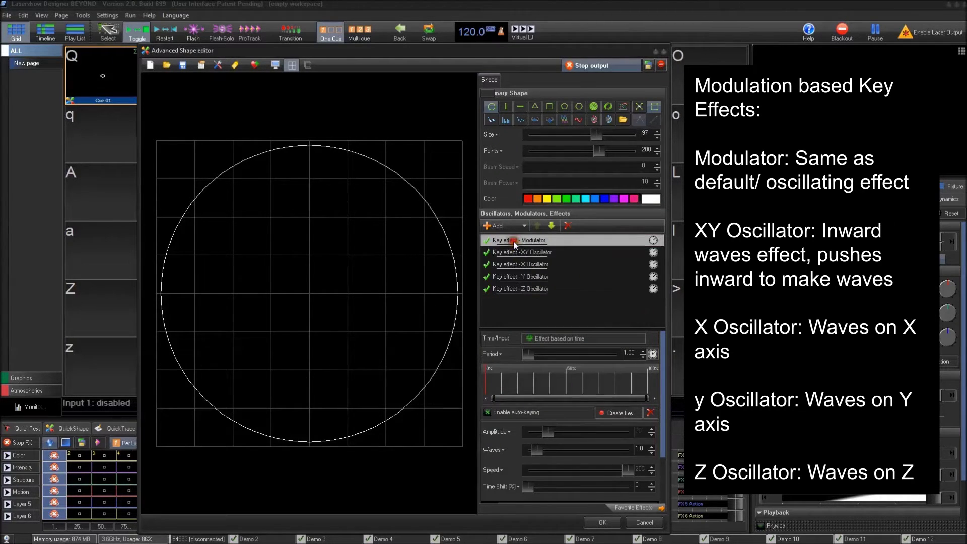
left_click(510, 225)
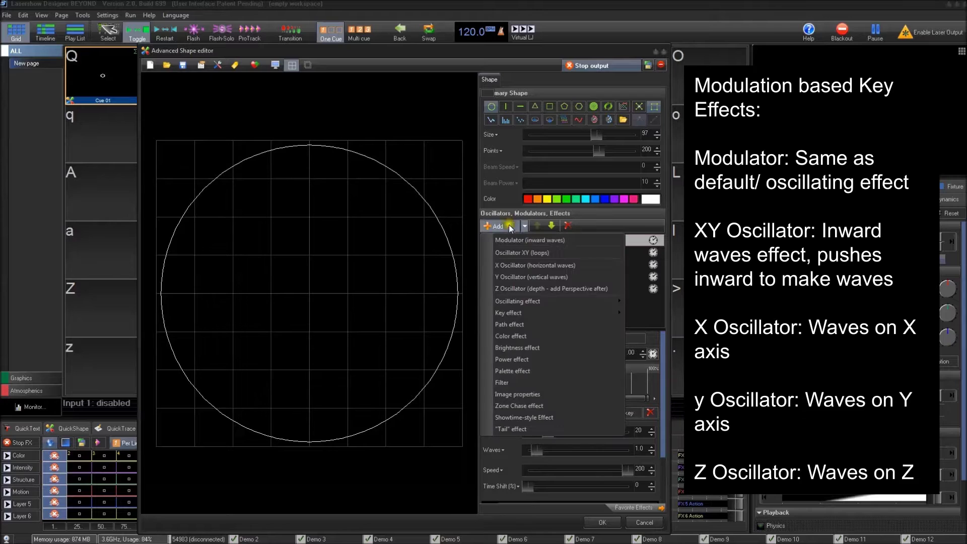
left_click(634, 312)
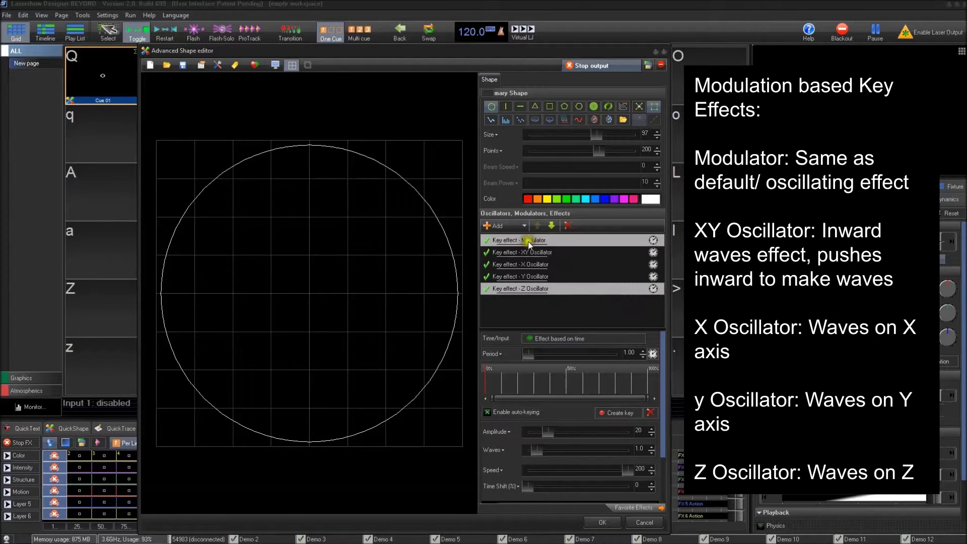
left_click(518, 223)
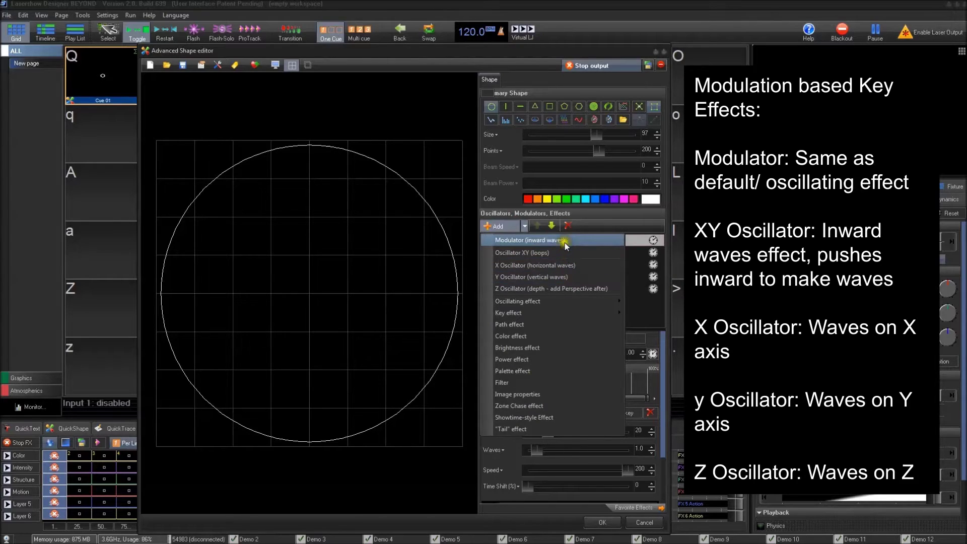
left_click(652, 318)
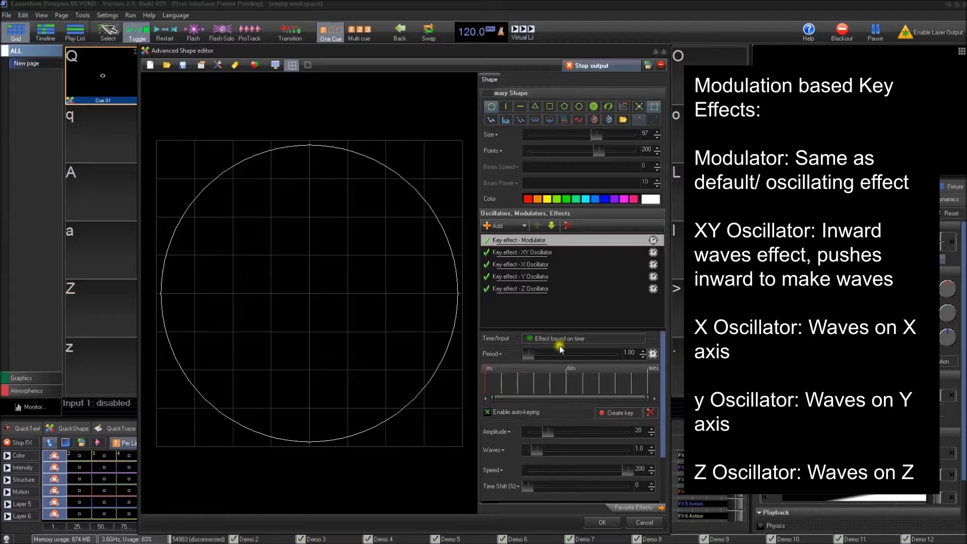
Set the XY Oscillator key effect on the circle to 4 waves and a speed of 8
left_click(485, 380)
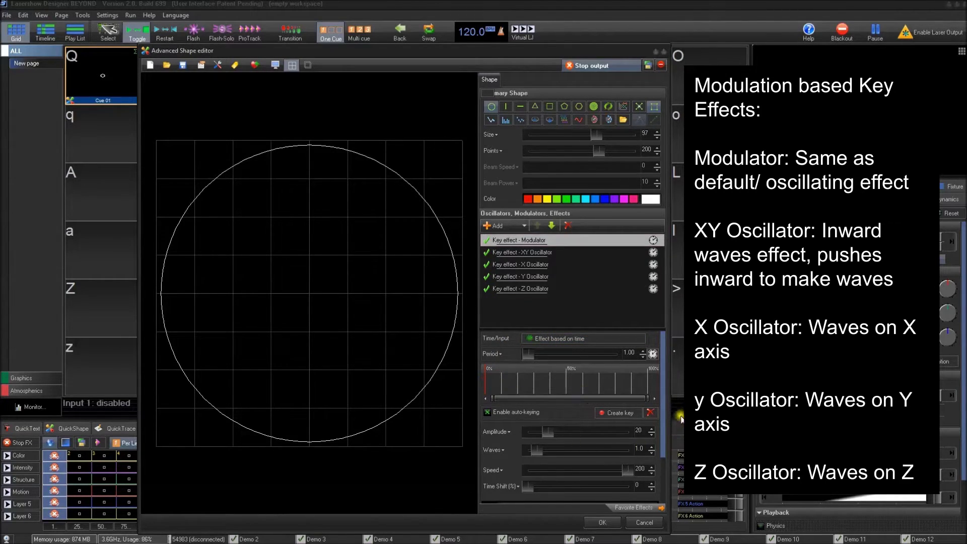
mouse_move(664, 408)
left_mouse_down()
mouse_move(666, 448)
mouse_move(677, 401)
left_mouse_up()
left_click(557, 251)
left_click(537, 450)
mouse_move(538, 452)
left_mouse_down()
mouse_move(551, 455)
mouse_move(544, 449)
left_mouse_up()
left_click(637, 448)
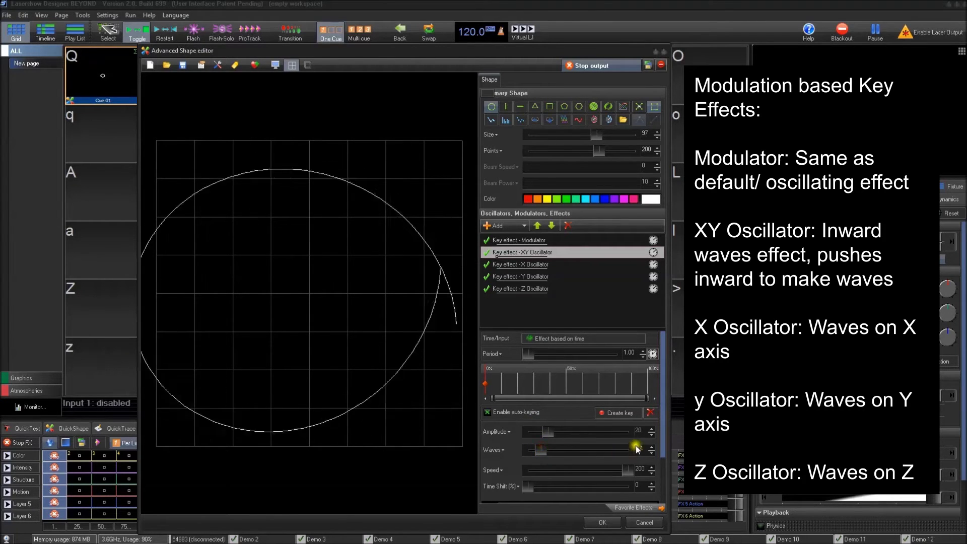
type("4")
key("Return")
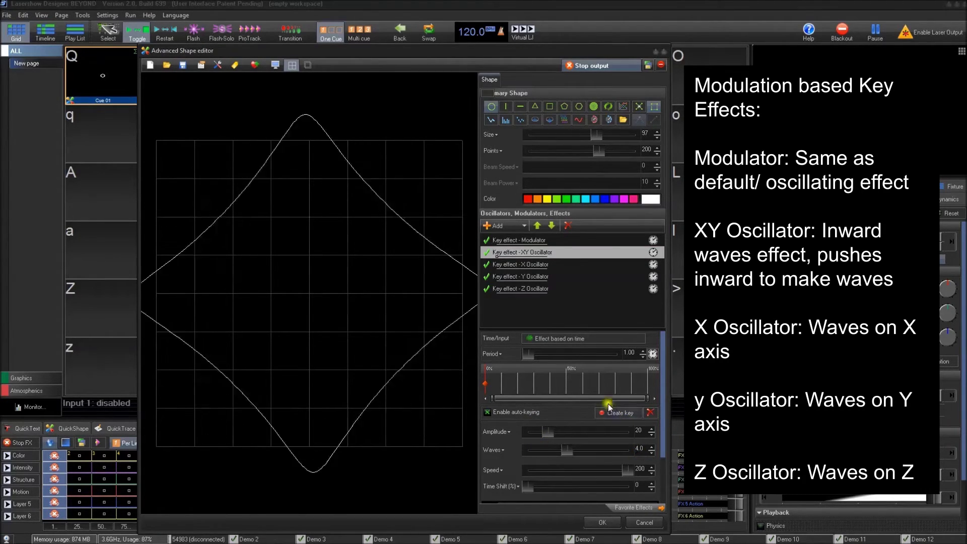
left_click_drag(627, 470, 580, 472)
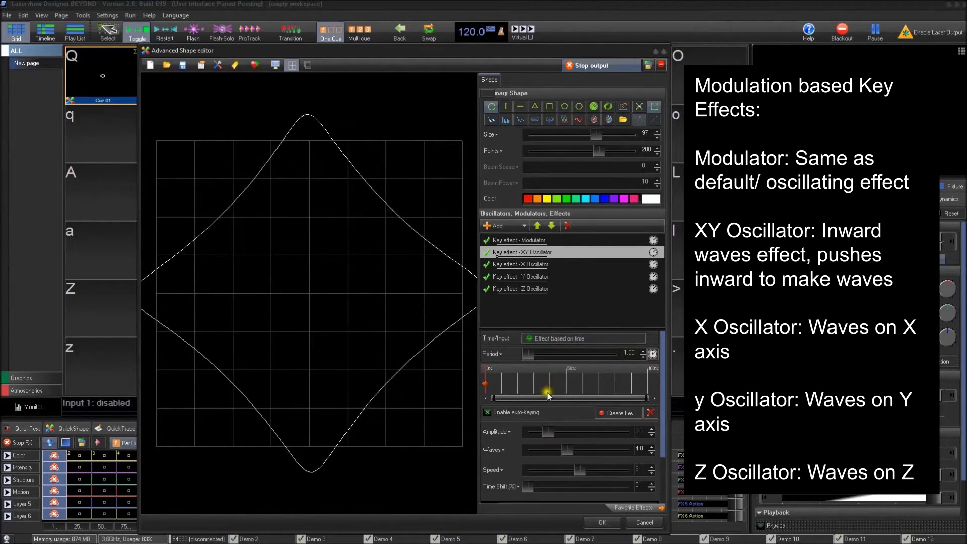
Try circle sizes of 28 and 66 with XY Oscillator amplitudes of 36 and 58
left_click_drag(597, 134, 549, 140)
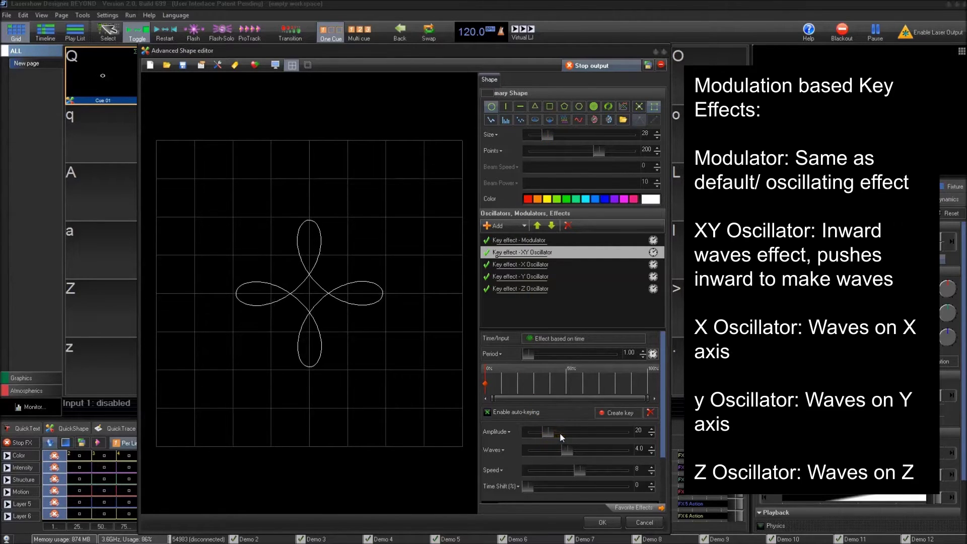
left_click_drag(548, 437, 561, 407)
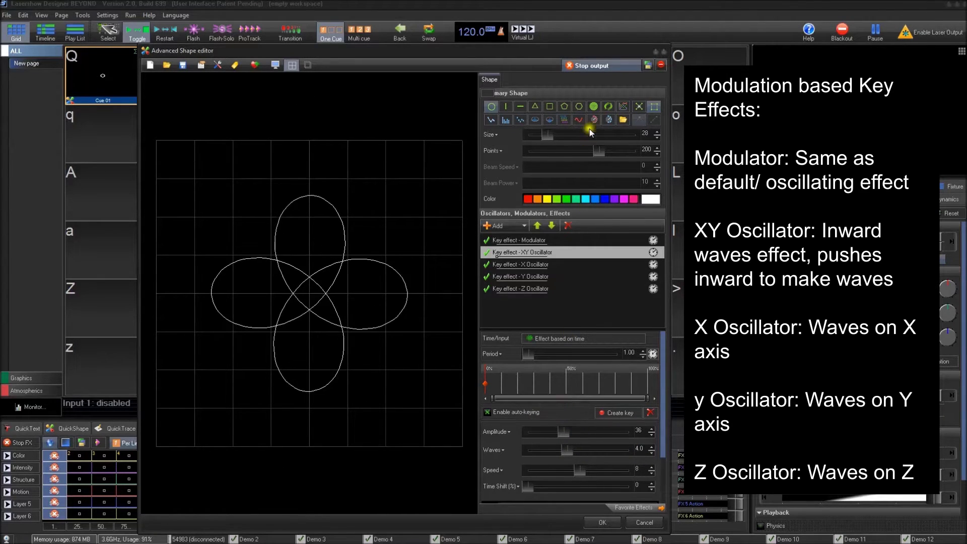
left_click_drag(548, 133, 577, 140)
left_click_drag(564, 432, 585, 437)
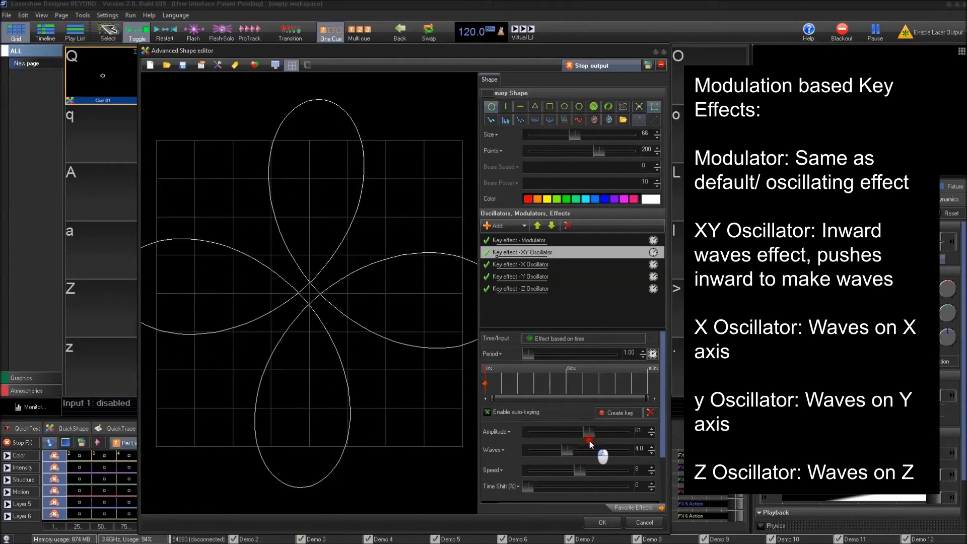
Reduce the circle size to 19 and set the XY Oscillator to amplitude 33 with 3 waves
left_click_drag(574, 135, 542, 134)
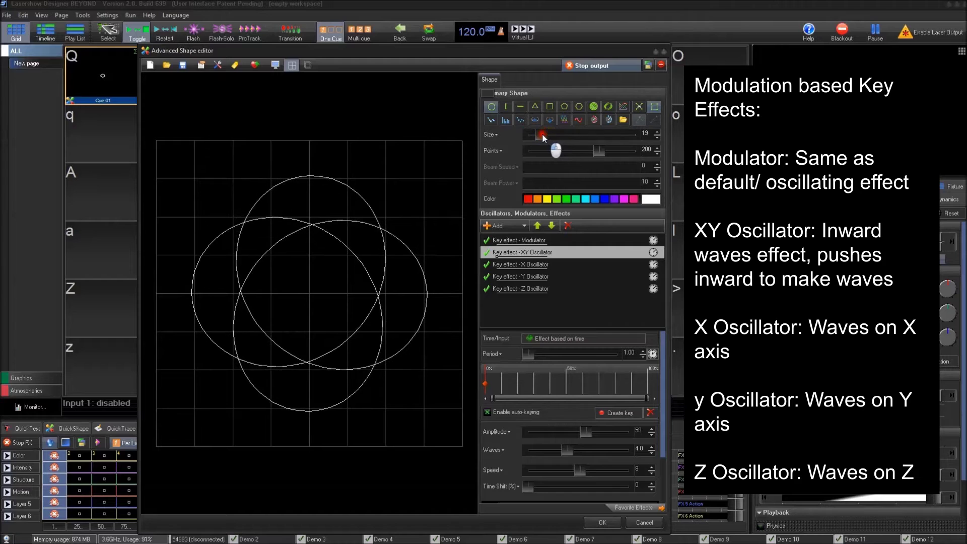
left_click_drag(585, 431, 558, 447)
left_click(644, 448)
type("33")
key("Return")
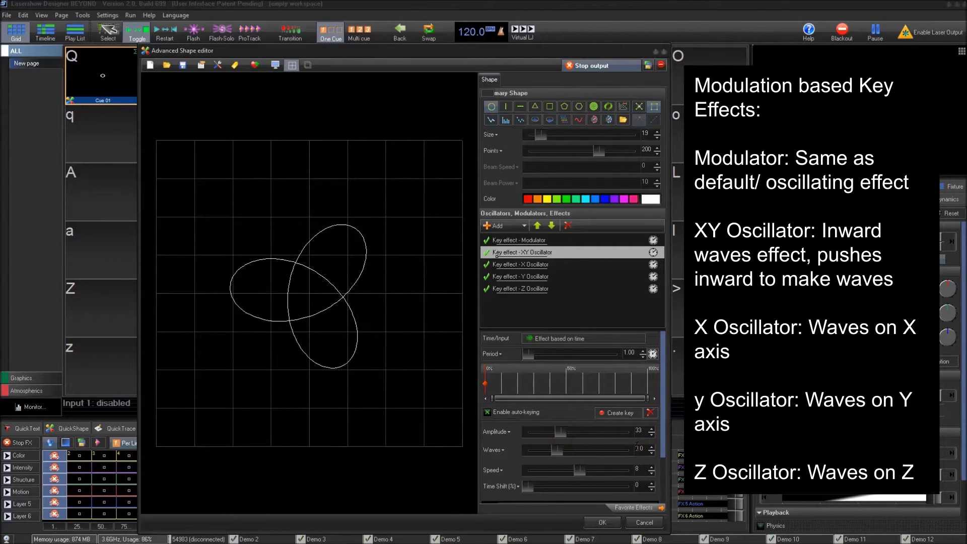
Raise the XY Oscillator waves to 4 and then to 5
left_click(638, 448)
type("4")
key("Return")
left_click(642, 450)
type("5")
key("Return")
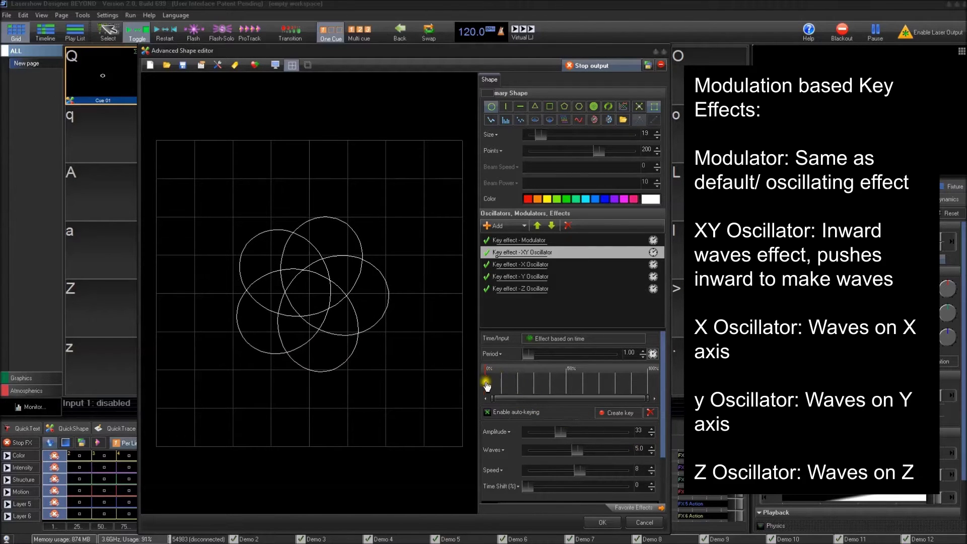
Add XY Oscillator keys at 100% and 50%, with waves set to 0.1 at 50%
left_click(648, 380)
left_click(565, 381)
left_click(640, 449)
type("0.1")
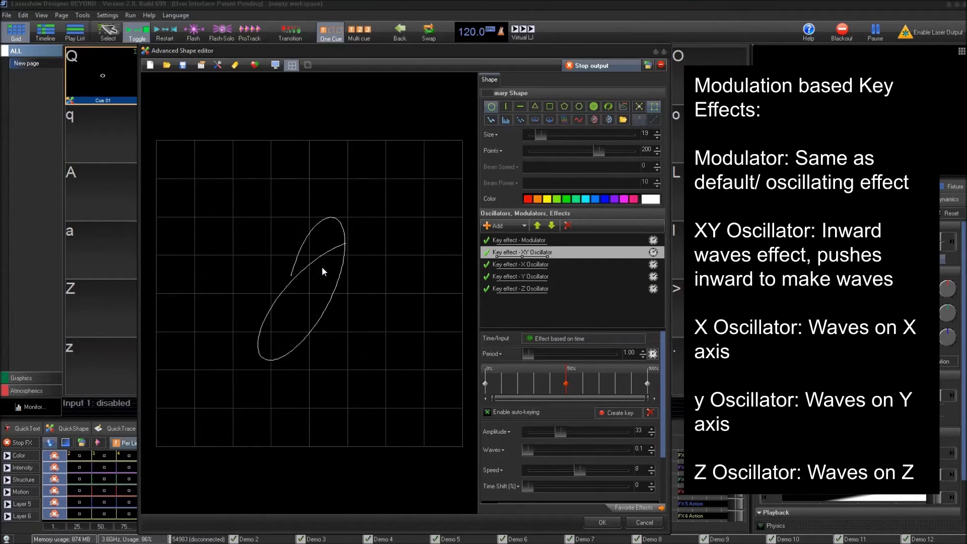
Set the period of the XY Oscillator key effect to 4
left_click(629, 353)
type("4")
key("Return")
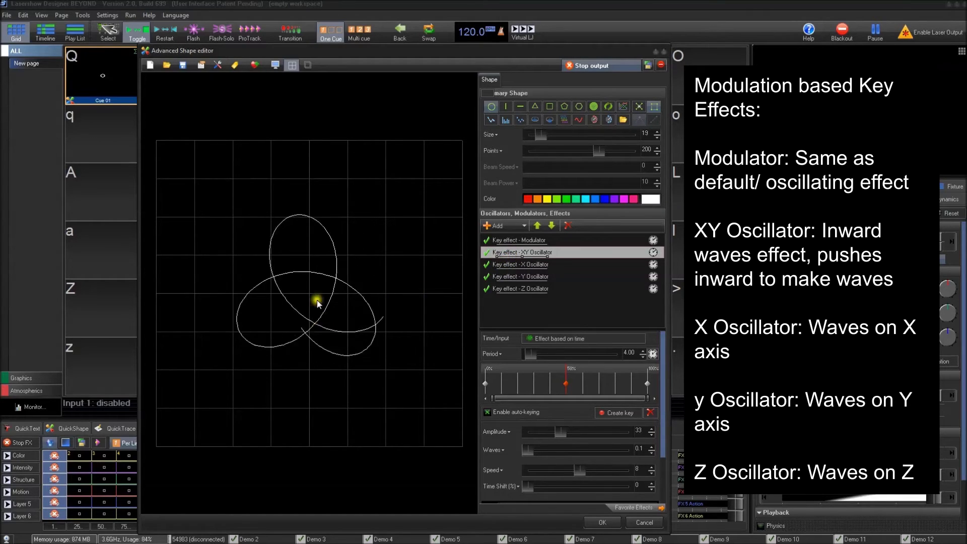
Disable the XY Oscillator and give a size 69 vertical line an X Oscillator with amplitude 44, waves 4.8 and speed 14
left_click(486, 252)
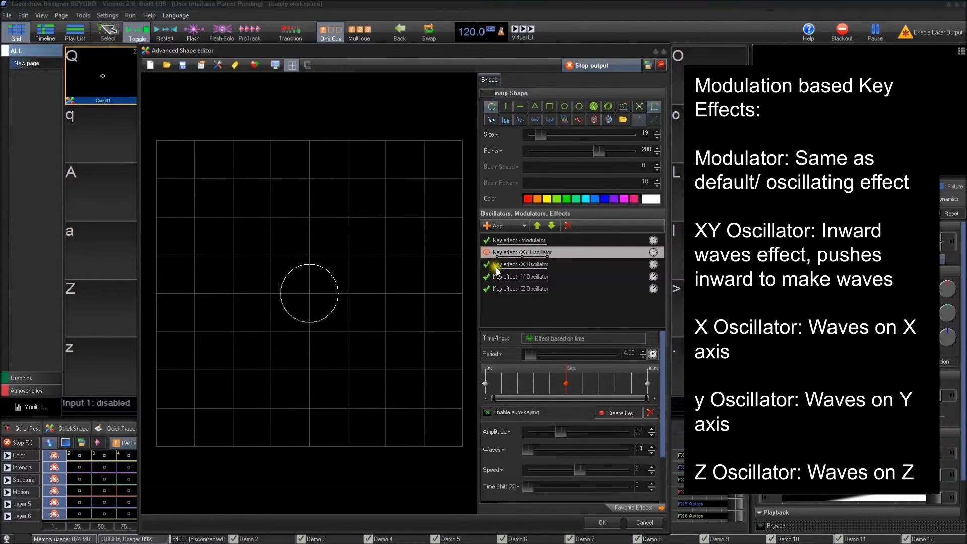
left_click(504, 266)
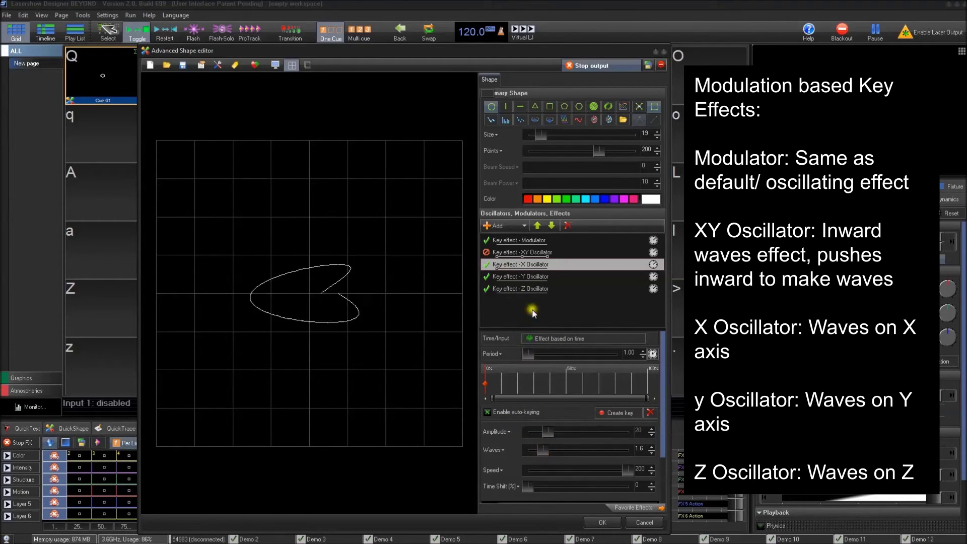
left_click(507, 107)
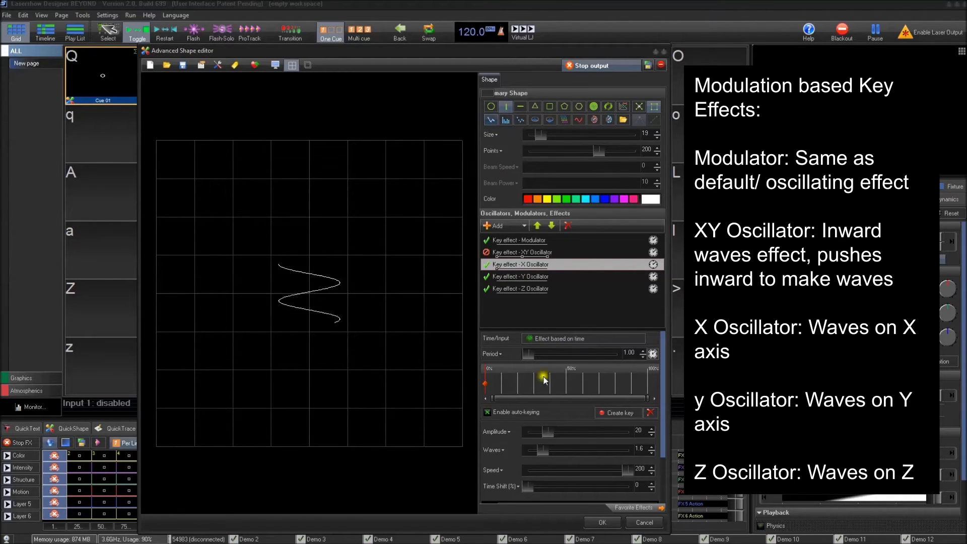
right_click(623, 471)
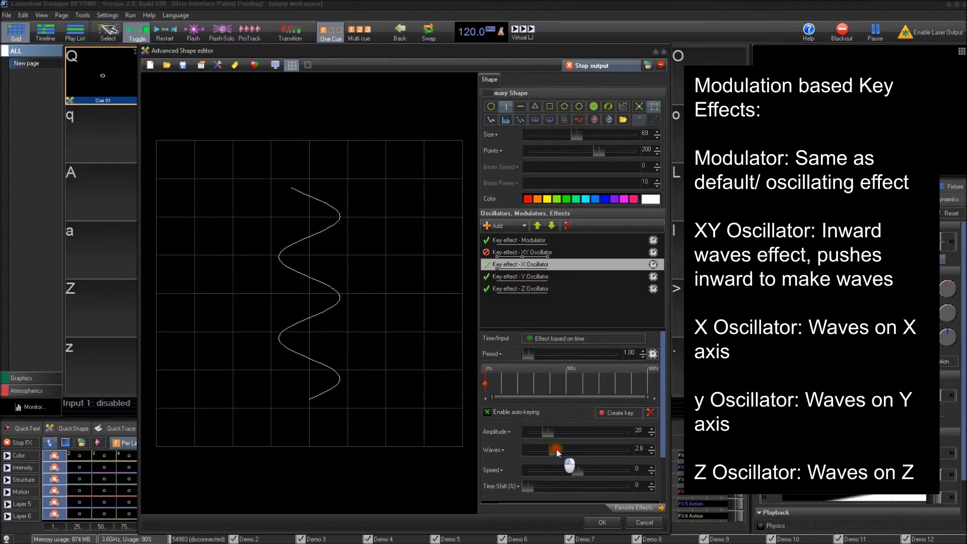
left_click_drag(581, 456, 571, 432)
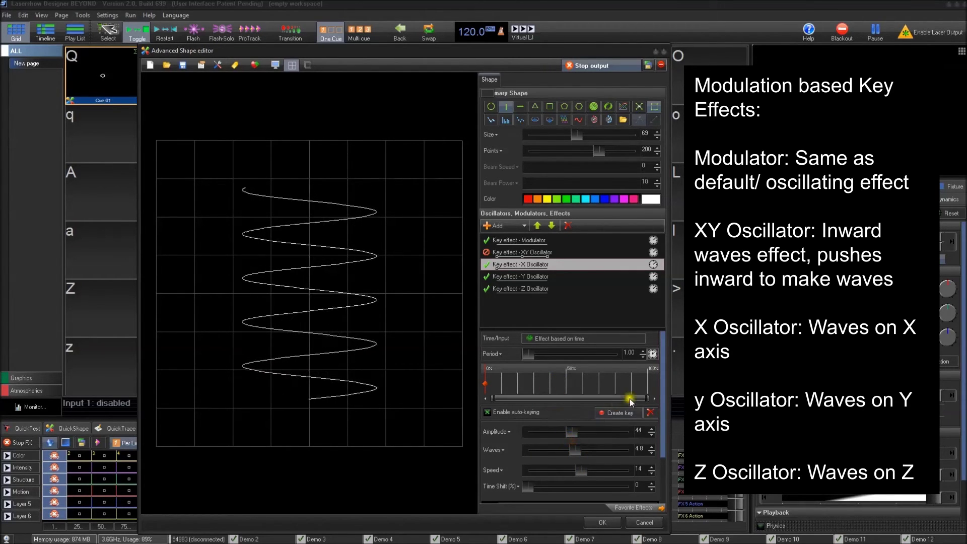
Add X Oscillator keys at 100% and 50%, with amplitude reduced to 8 at 50%
left_click(644, 385)
left_click(626, 414)
left_click(566, 377)
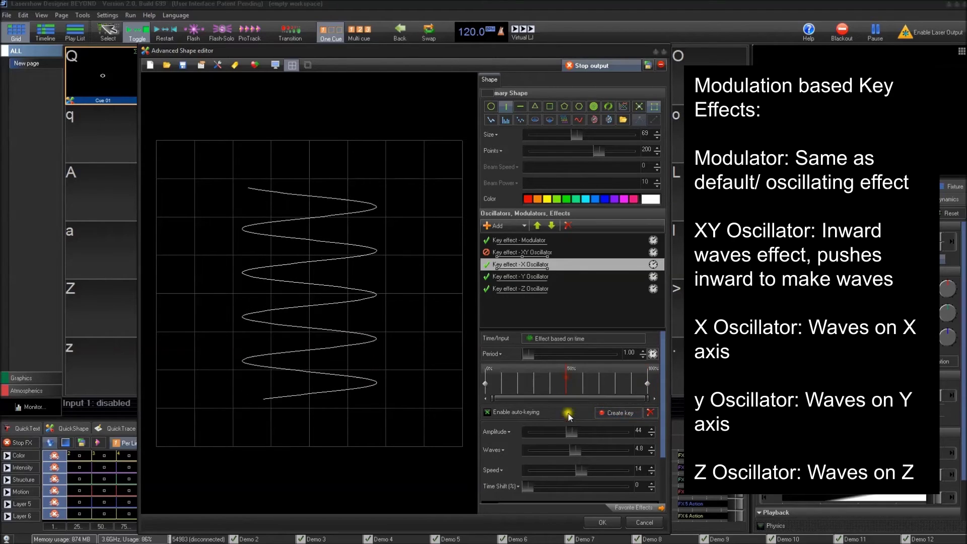
left_click_drag(571, 431, 536, 432)
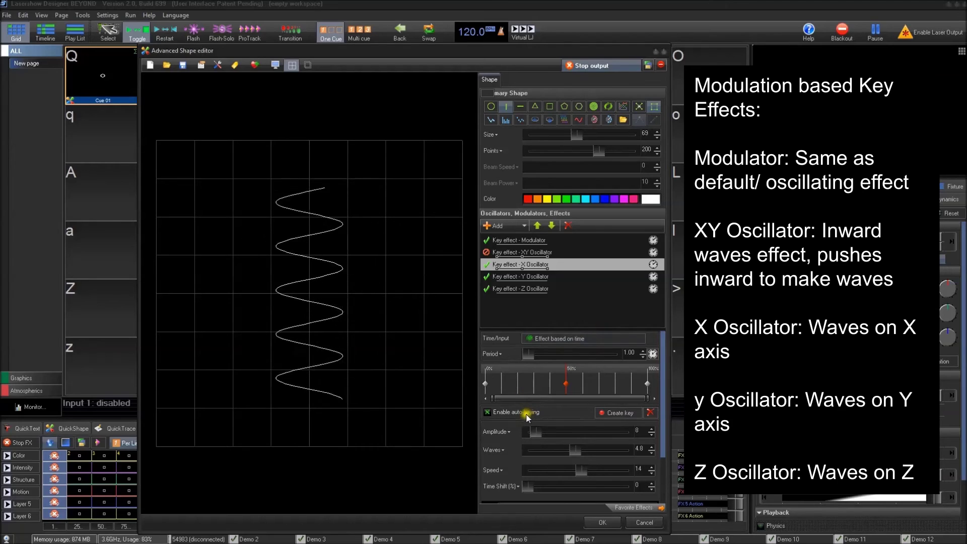
left_click(514, 227)
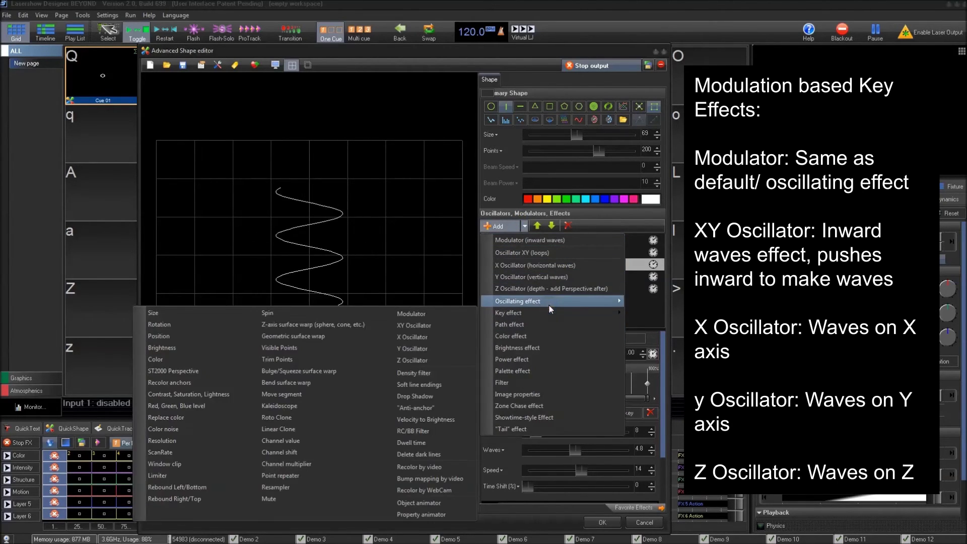
left_click(653, 225)
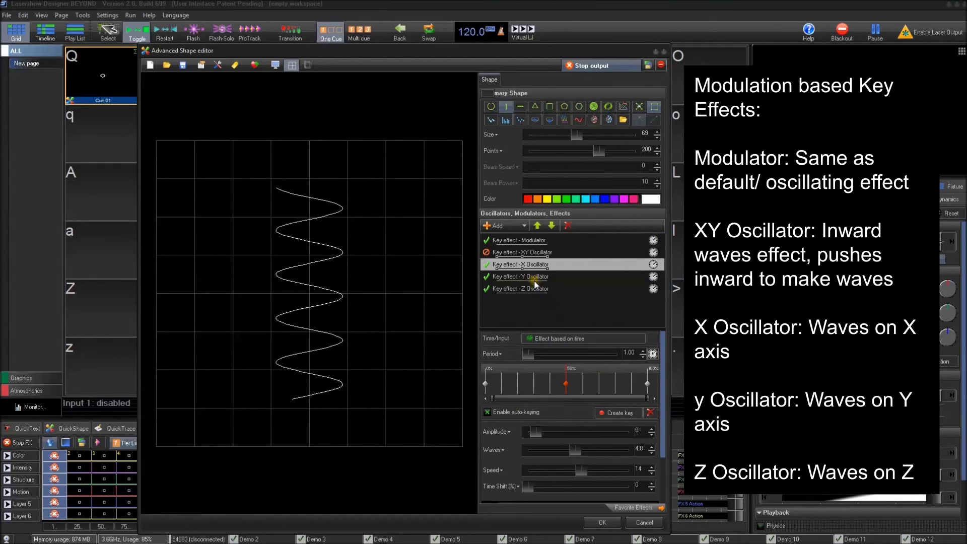
Disable the X Oscillator and give a horizontal line a Y Oscillator with amplitude 40, waves 5.6 and speed 14
left_click(489, 266)
left_click(490, 277)
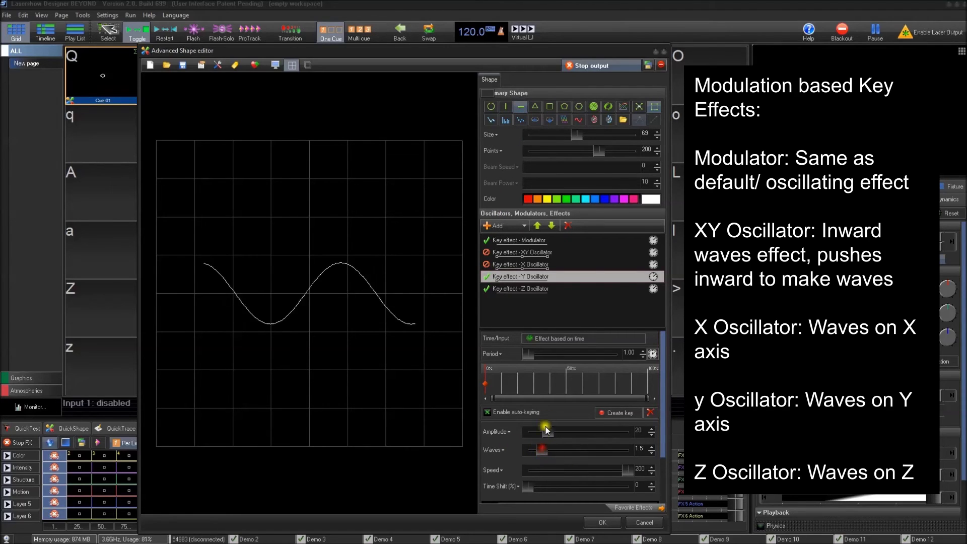
left_click_drag(579, 468, 582, 469)
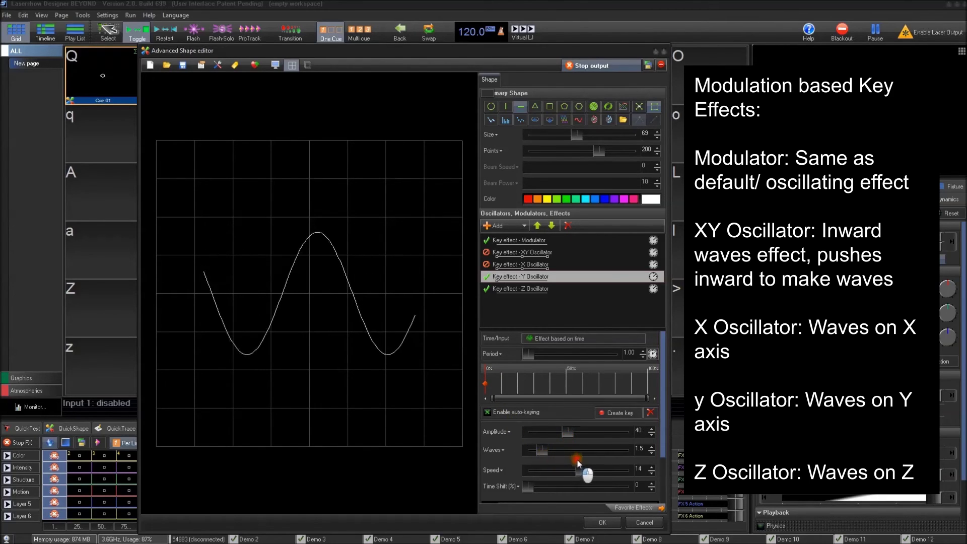
left_click_drag(559, 456, 583, 456)
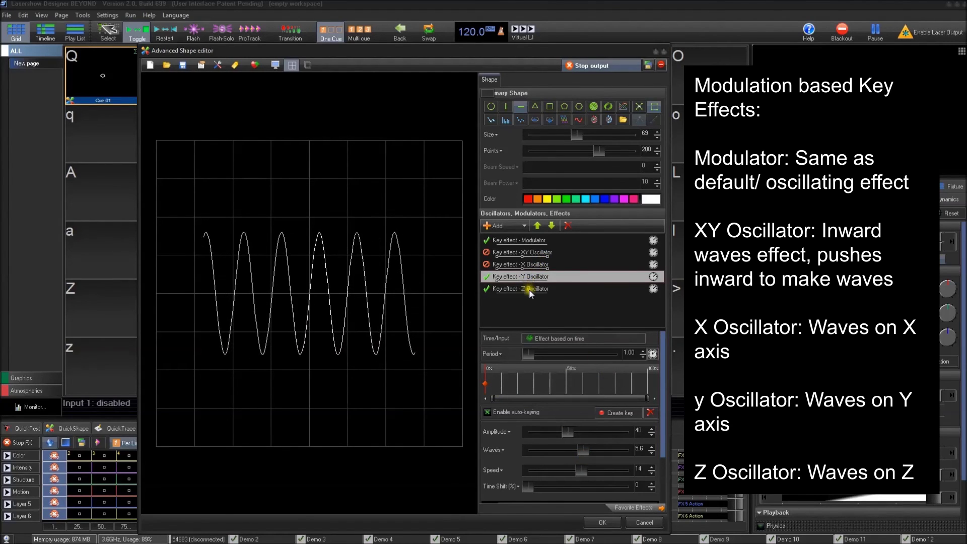
Disable the Y Oscillator and set the Z Oscillator key effect on the horizontal line to 2.3 waves
left_click(485, 276)
left_click(510, 291)
left_click_drag(404, 314, 367, 339)
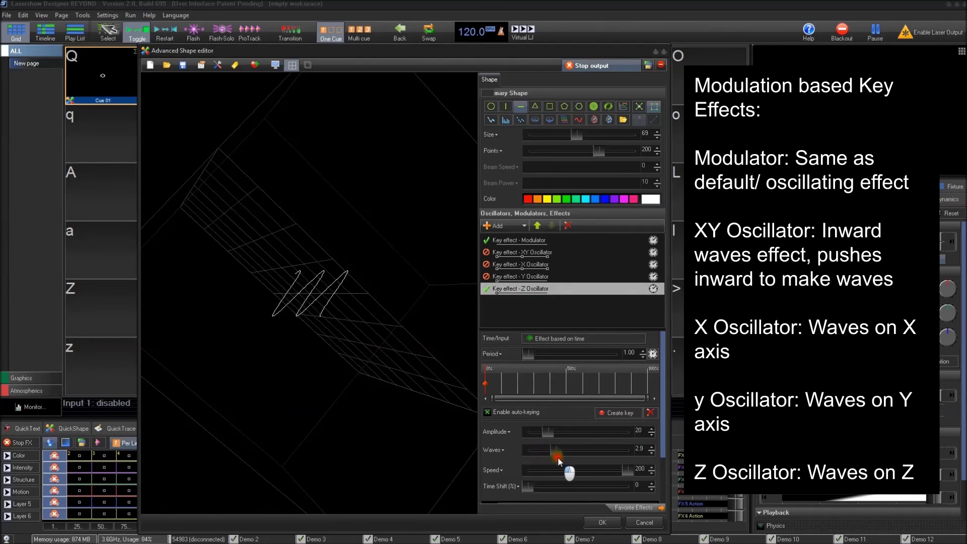
left_click_drag(553, 461, 551, 461)
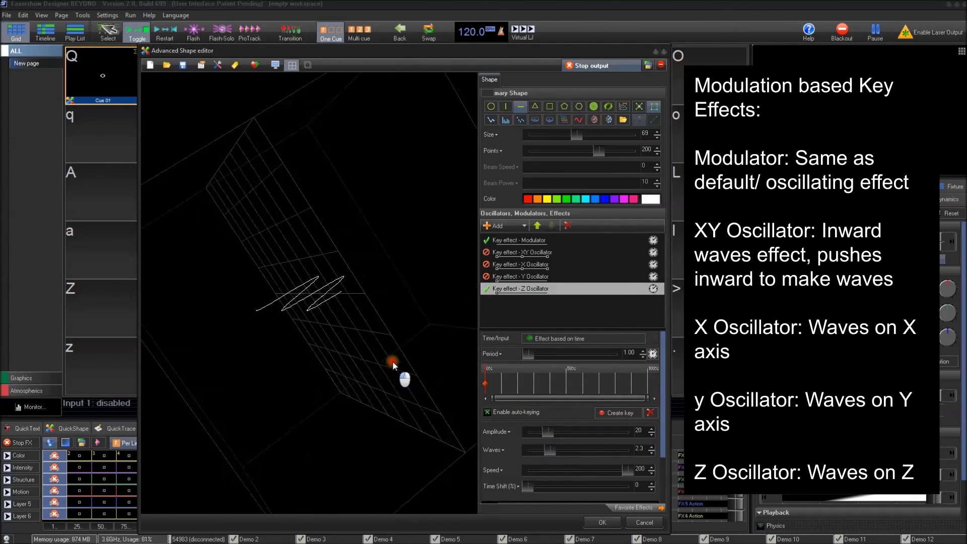